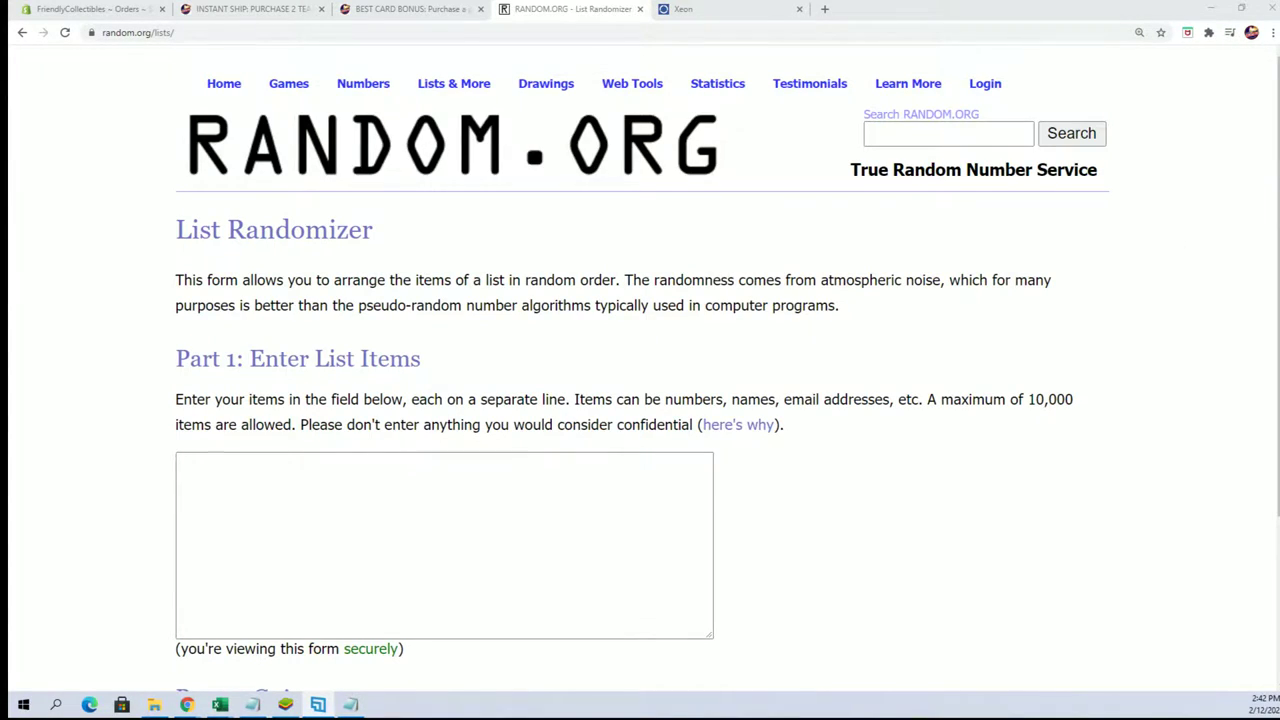
{"action": "left_click", "coordinate": [318, 704]}
{"action": "left_click_drag", "start_coordinate": [905, 58], "coordinate": [865, 24]}
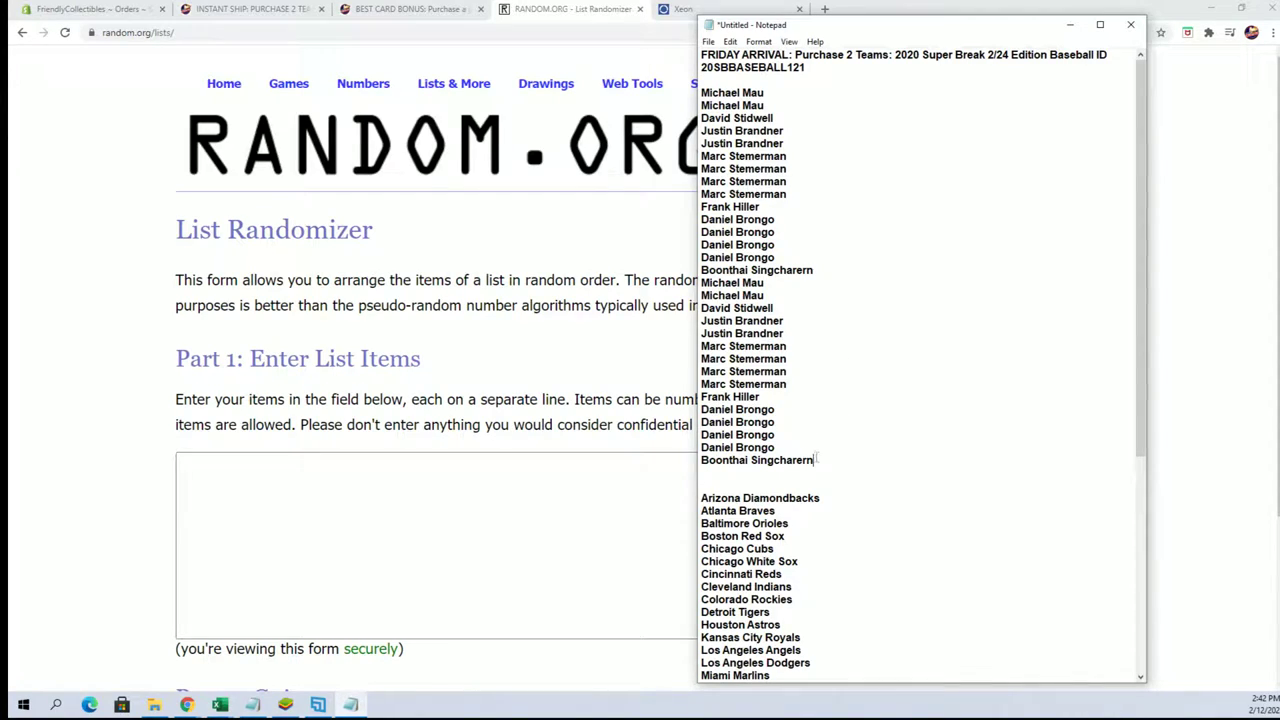
{"action": "left_click_drag", "start_coordinate": [815, 460], "coordinate": [700, 92]}
{"action": "right_click", "coordinate": [779, 131]}
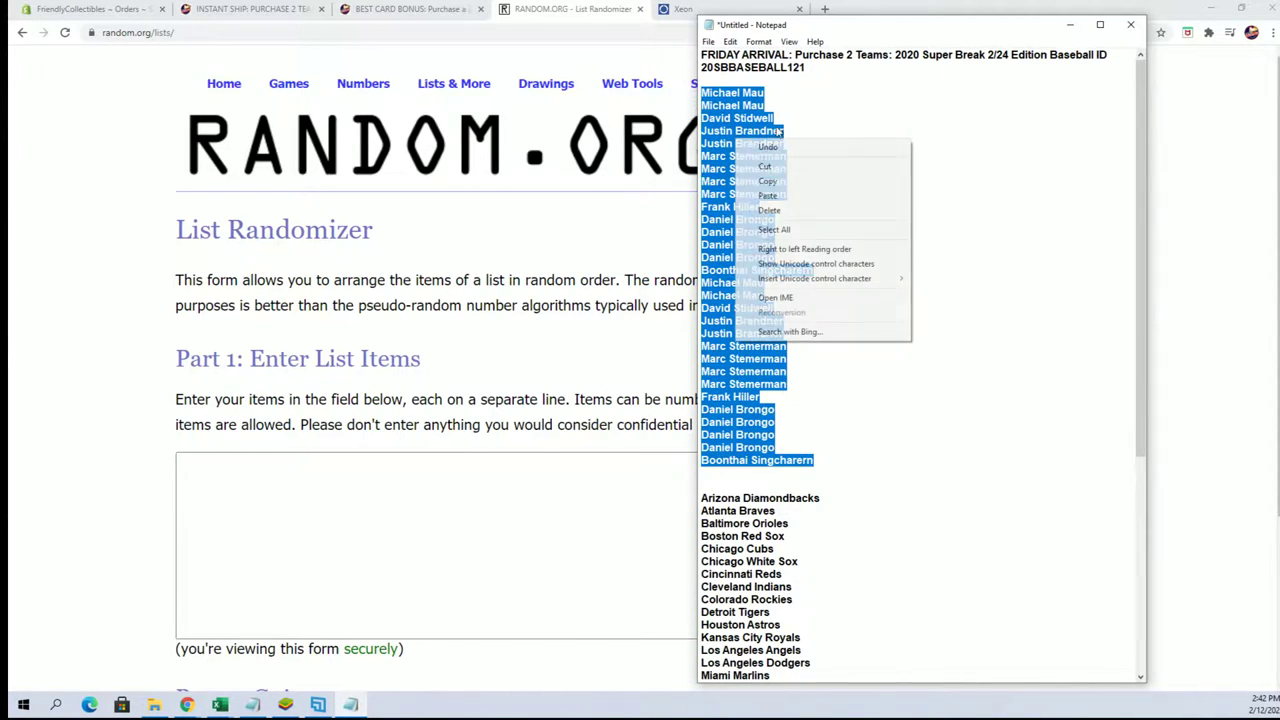
{"action": "left_click", "coordinate": [767, 181]}
{"action": "left_click", "coordinate": [269, 465]}
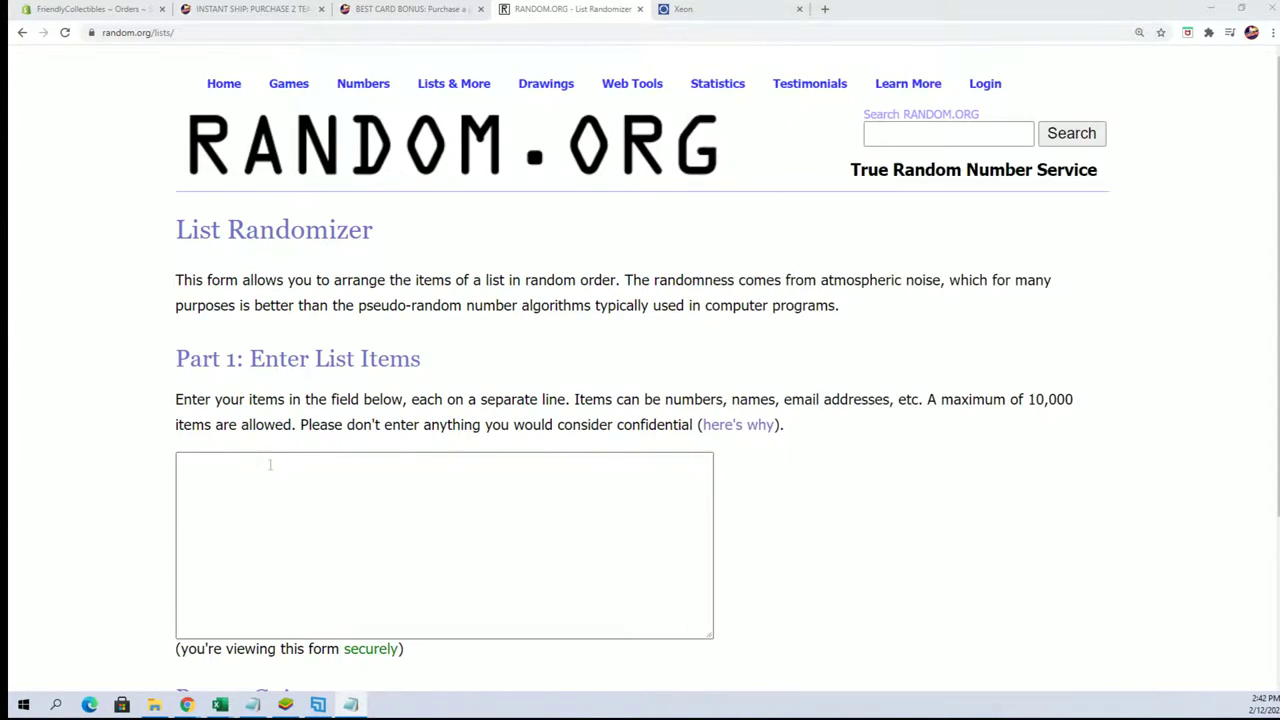
{"action": "right_click", "coordinate": [269, 465]}
{"action": "left_click", "coordinate": [300, 571]}
{"action": "scroll", "coordinate": [270, 555], "scroll_direction": "down", "scroll_amount": 1}
{"action": "scroll", "coordinate": [241, 541], "scroll_direction": "down", "scroll_amount": 2}
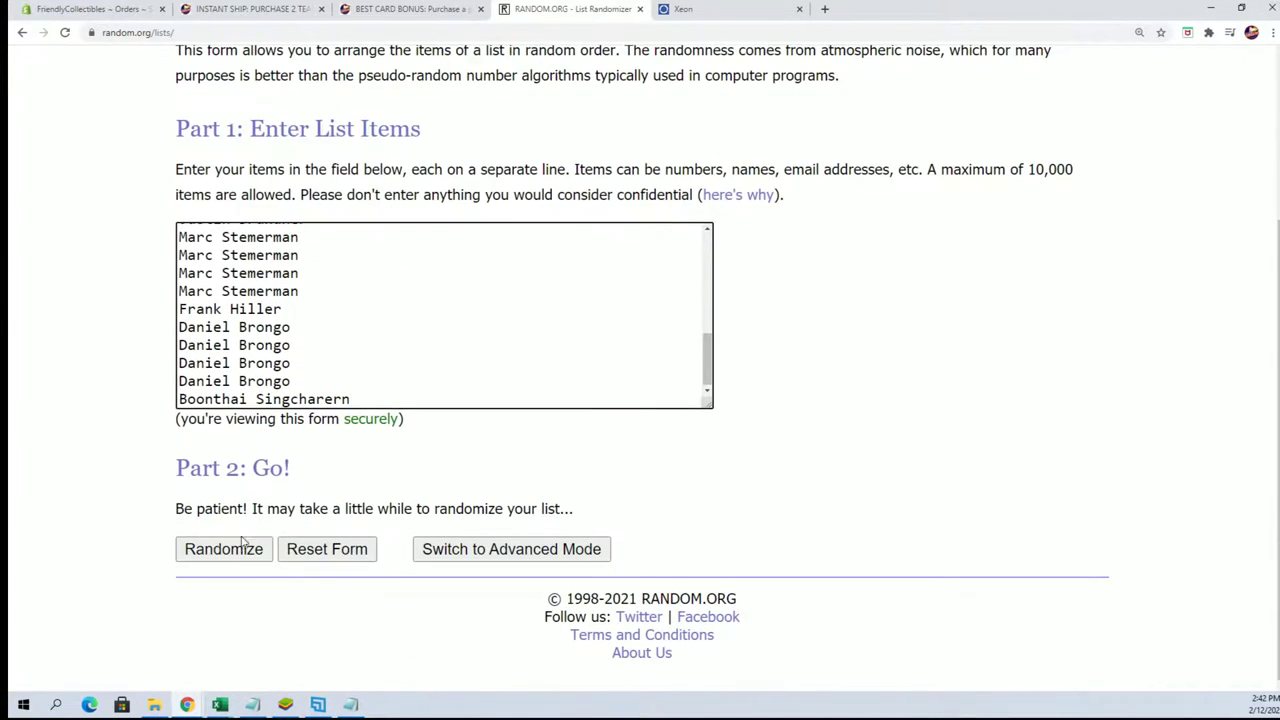
- Randomize the owner list, then reshuffle it five more times
{"action": "left_click", "coordinate": [241, 541]}
{"action": "scroll", "coordinate": [235, 560], "scroll_direction": "down", "scroll_amount": 1}
{"action": "scroll", "coordinate": [228, 585], "scroll_direction": "down", "scroll_amount": 3}
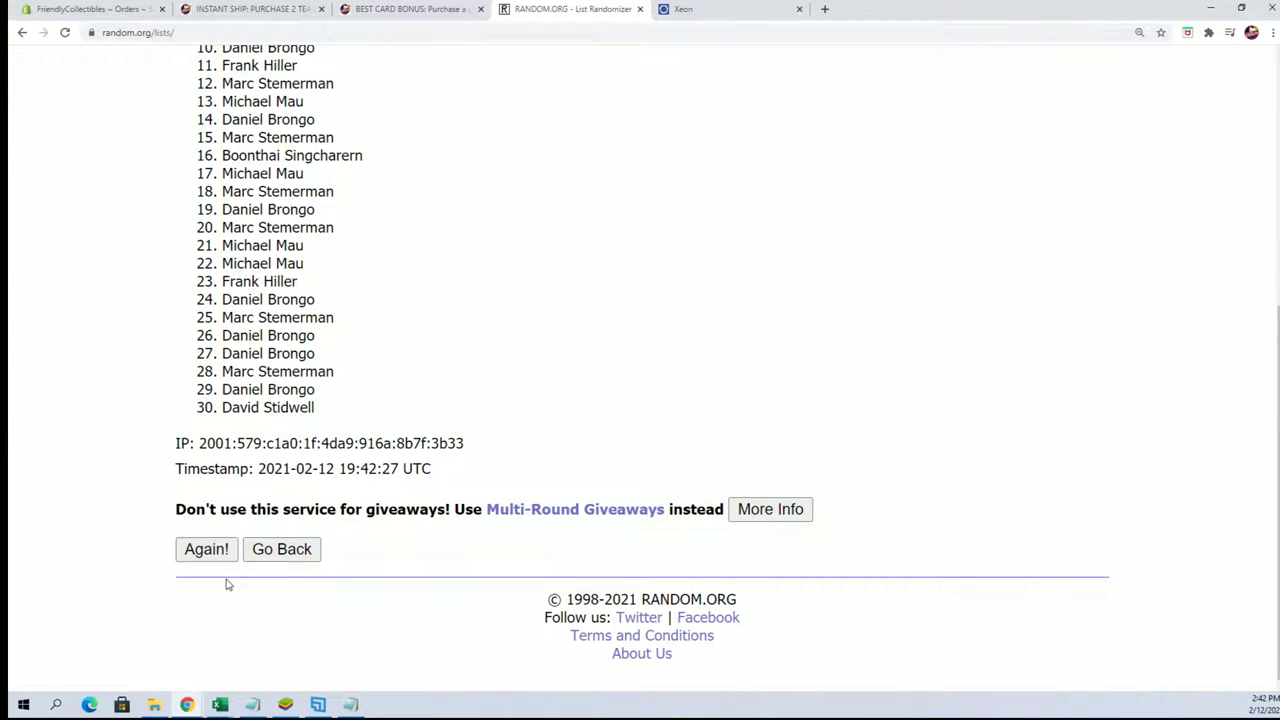
{"action": "left_click", "coordinate": [214, 549]}
{"action": "scroll", "coordinate": [230, 546], "scroll_direction": "down", "scroll_amount": 4}
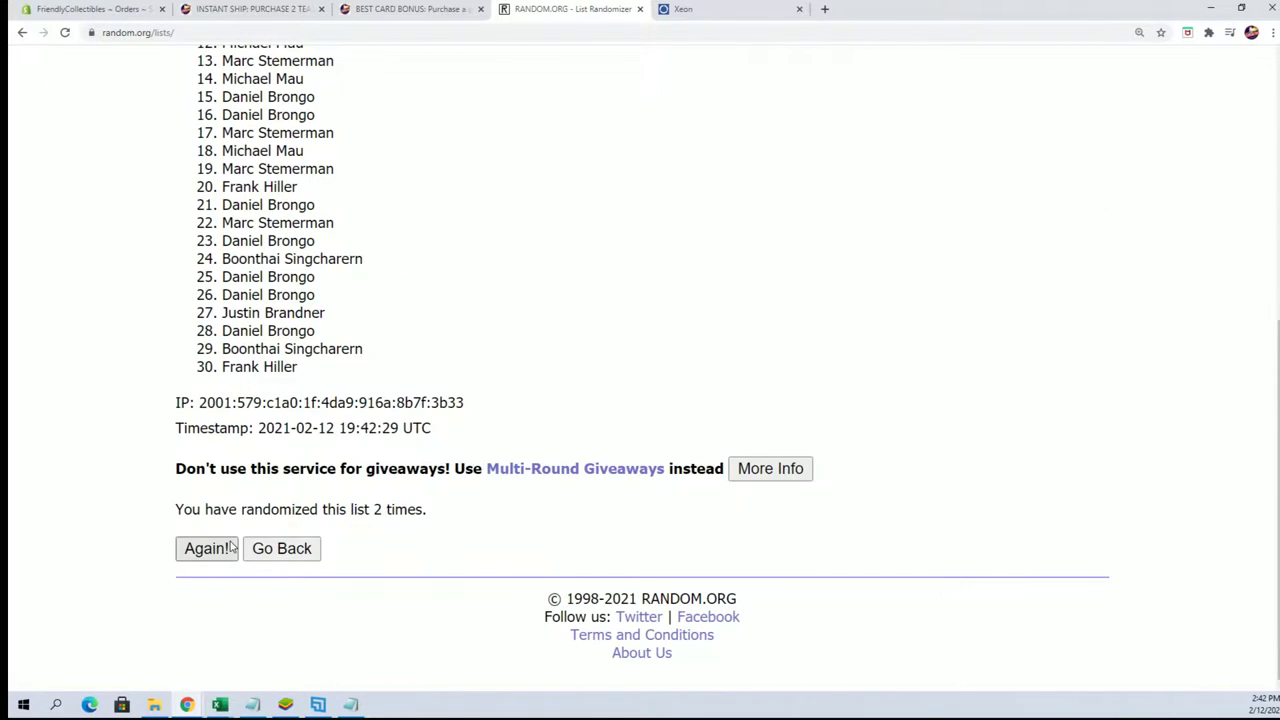
{"action": "left_click", "coordinate": [231, 546]}
{"action": "scroll", "coordinate": [235, 543], "scroll_direction": "down", "scroll_amount": 4}
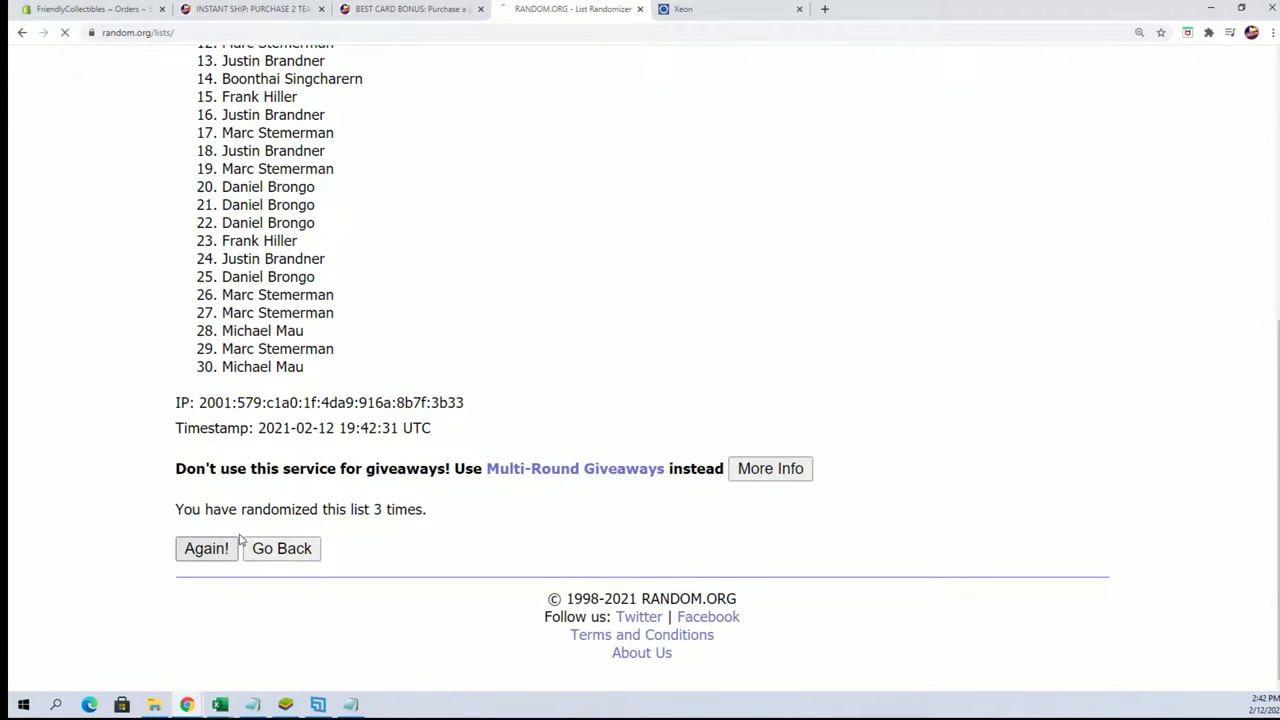
{"action": "scroll", "coordinate": [270, 510], "scroll_direction": "down", "scroll_amount": 4}
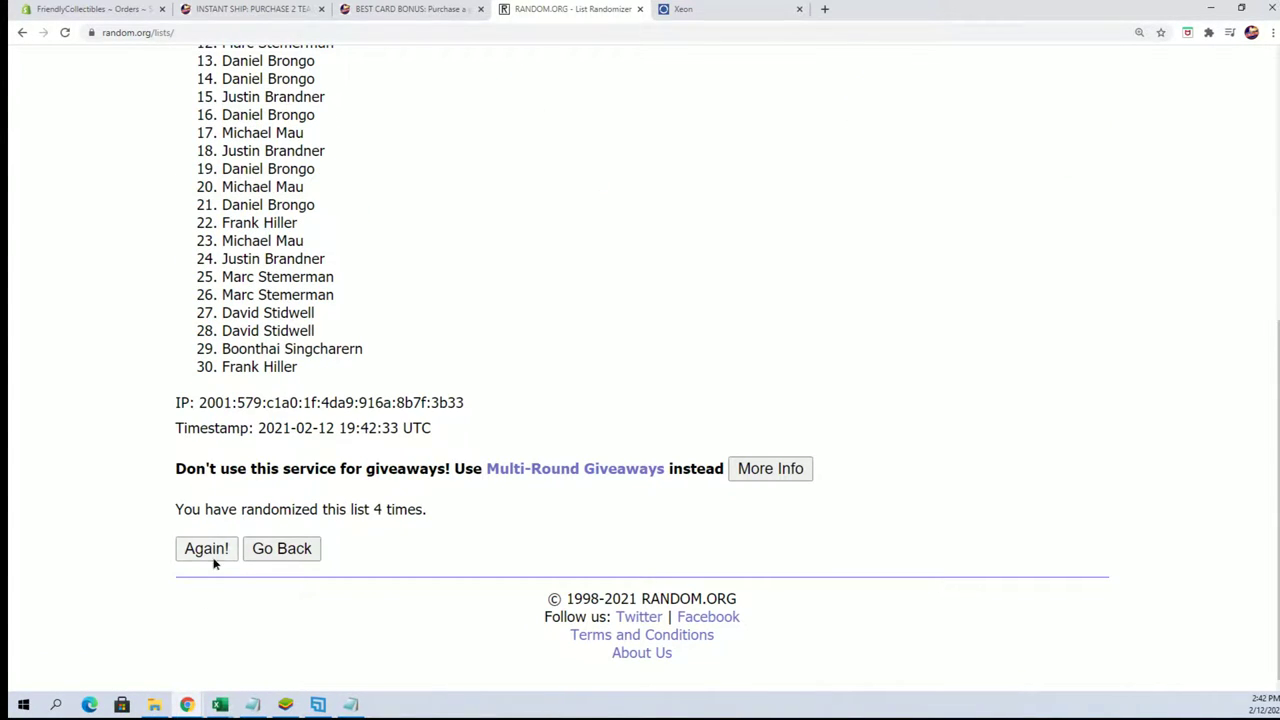
{"action": "left_click", "coordinate": [214, 552]}
{"action": "scroll", "coordinate": [220, 546], "scroll_direction": "down", "scroll_amount": 4}
{"action": "left_click", "coordinate": [210, 548]}
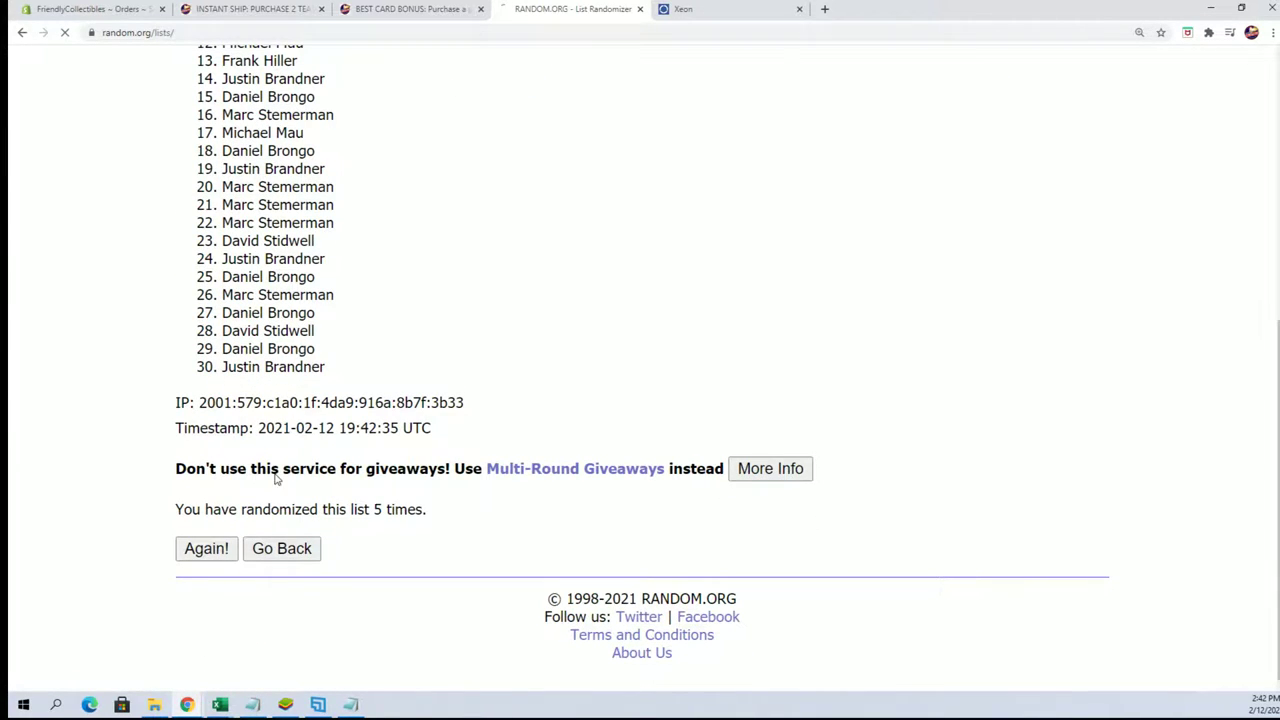
{"action": "scroll", "coordinate": [337, 460], "scroll_direction": "down", "scroll_amount": 4}
{"action": "left_click", "coordinate": [208, 550]}
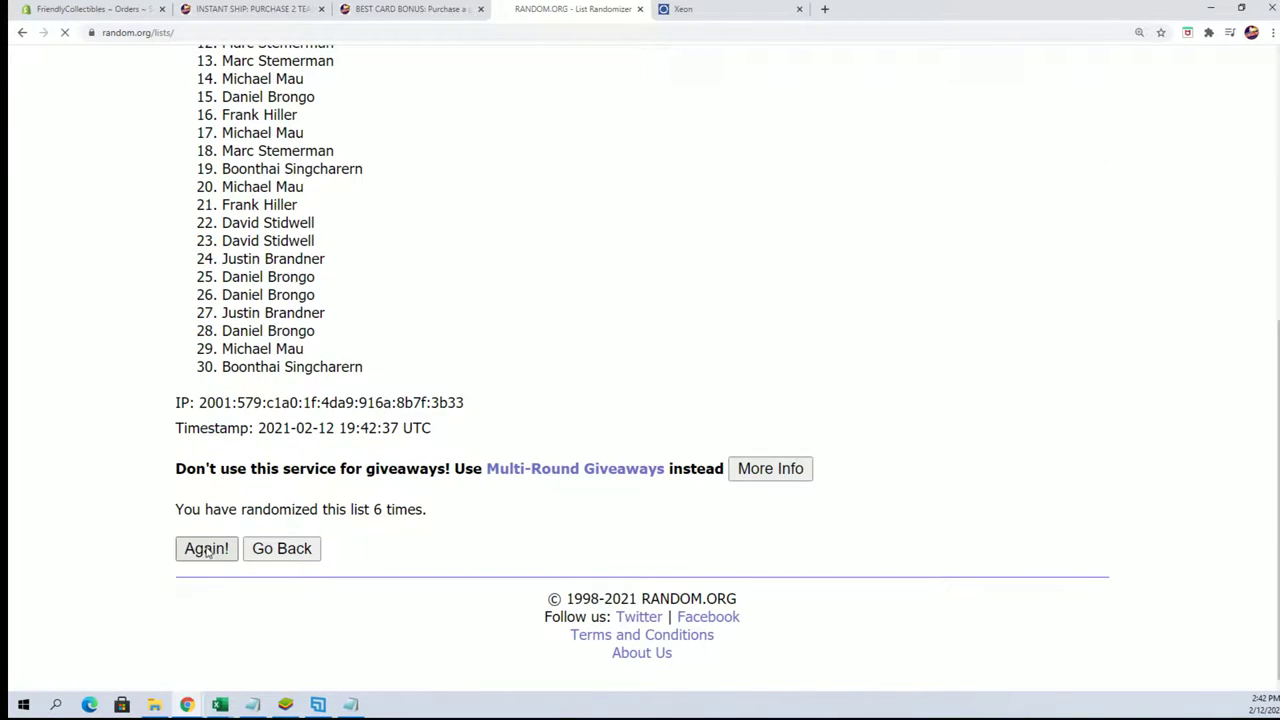
{"action": "scroll", "coordinate": [258, 278], "scroll_direction": "down", "scroll_amount": 1}
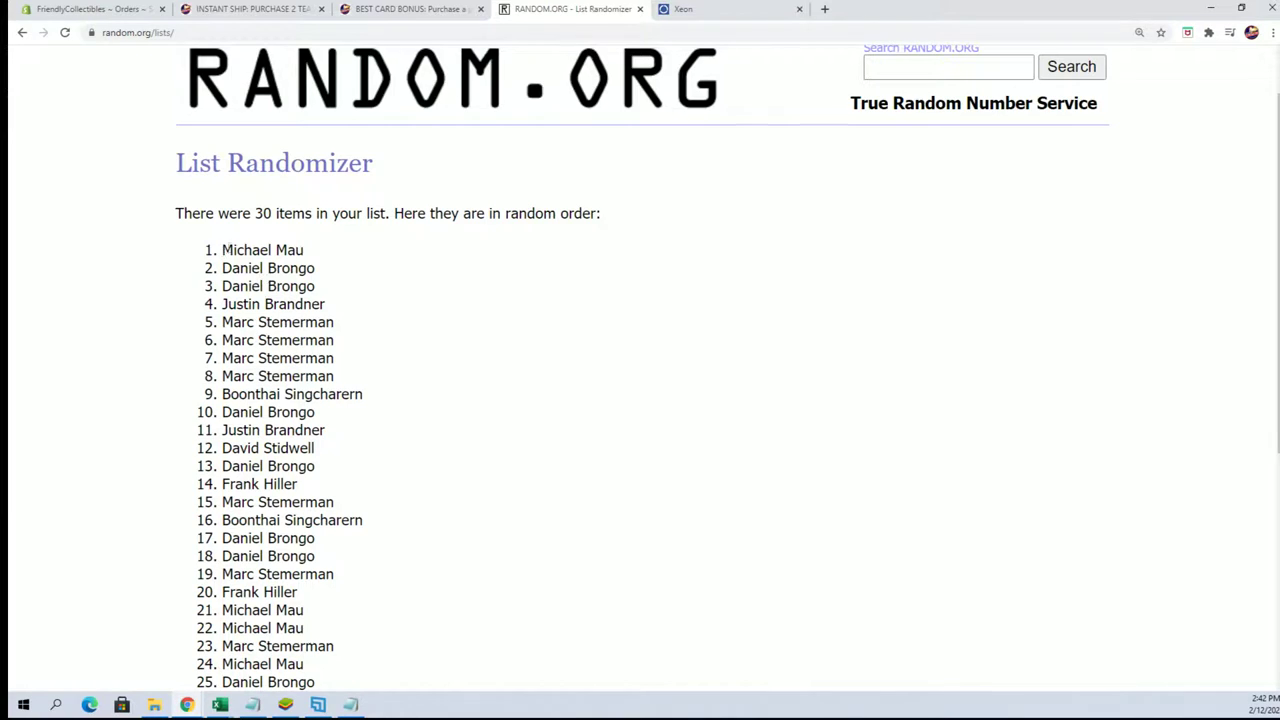
- Copy all 30 shuffled owner names and switch to the Excel spreadsheet
{"action": "left_click_drag", "start_coordinate": [220, 250], "coordinate": [364, 514]}
{"action": "scroll", "coordinate": [330, 420], "scroll_direction": "down", "scroll_amount": 4}
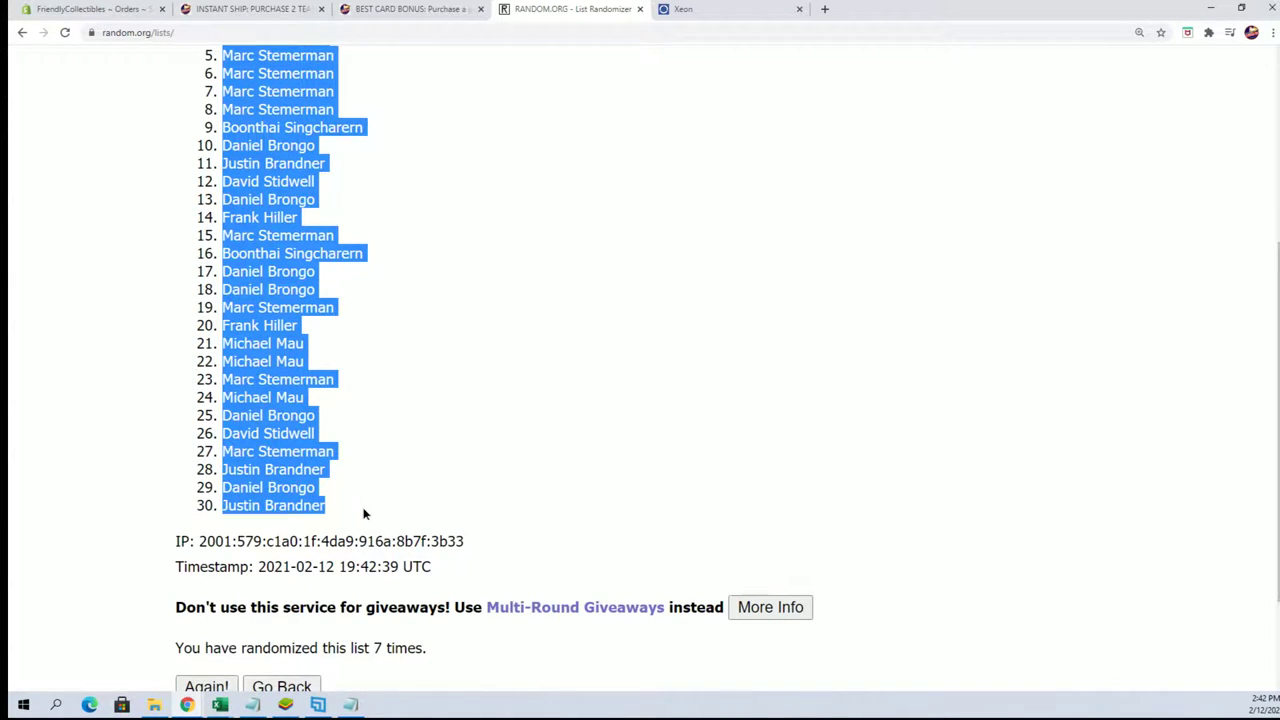
{"action": "right_click", "coordinate": [288, 466]}
{"action": "left_click", "coordinate": [320, 478]}
{"action": "key", "text": "alt+Tab"}
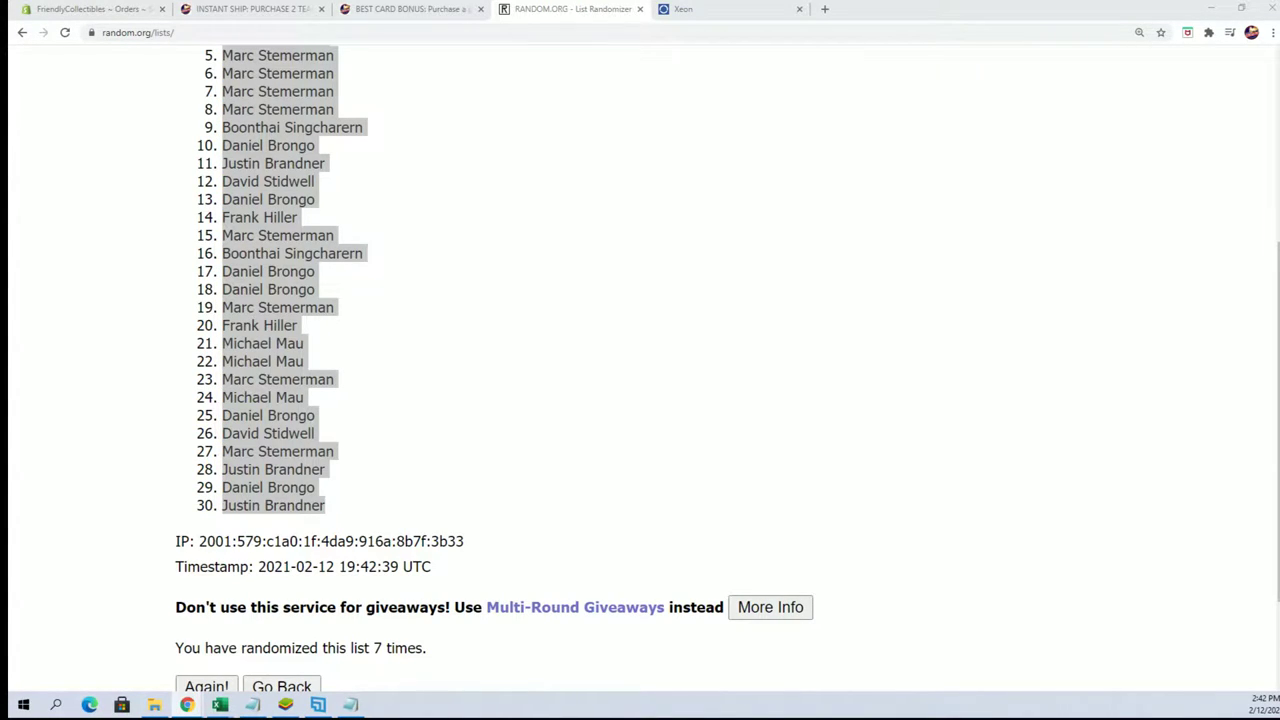
{"action": "scroll", "coordinate": [514, 397], "scroll_direction": "up", "scroll_amount": 2}
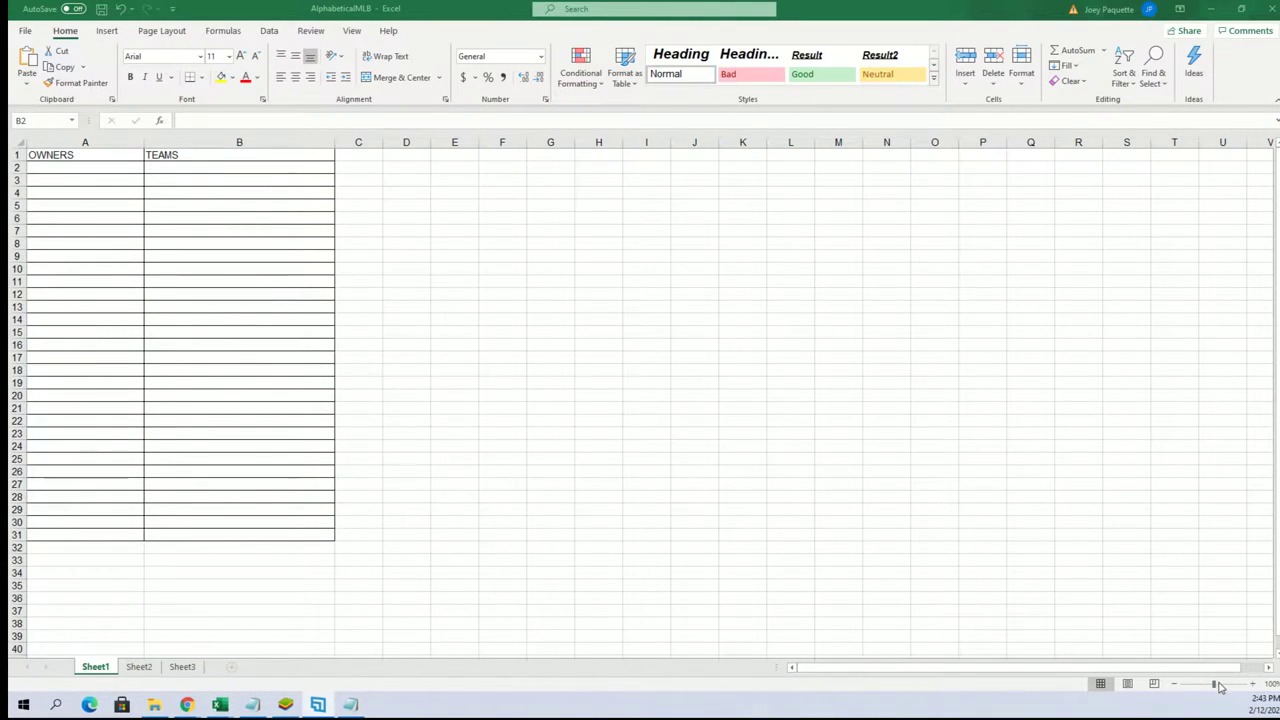
{"action": "scroll", "coordinate": [1175, 672], "scroll_direction": "up", "scroll_amount": 5}
{"action": "scroll", "coordinate": [114, 269], "scroll_direction": "up", "scroll_amount": 1}
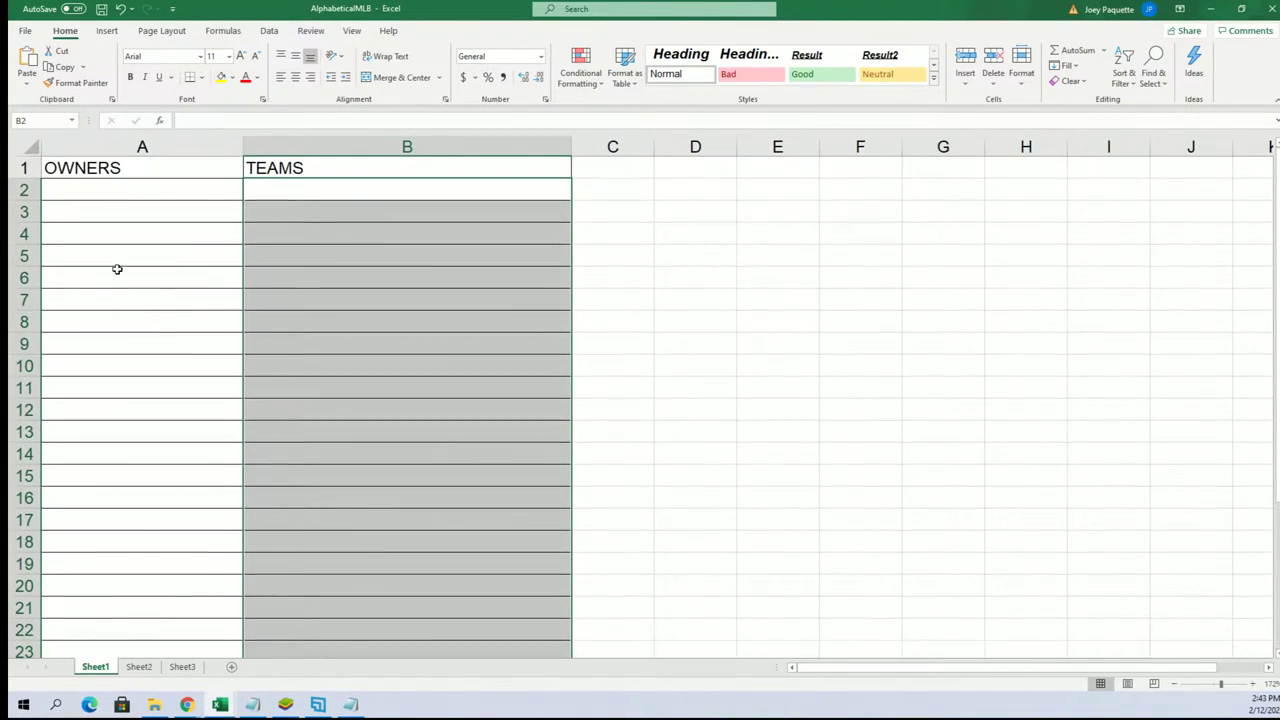
- Paste the owner names into A2 as plain text and resize Excel to reveal the browser
{"action": "left_click", "coordinate": [69, 188]}
{"action": "right_click", "coordinate": [70, 187]}
{"action": "left_click", "coordinate": [120, 276]}
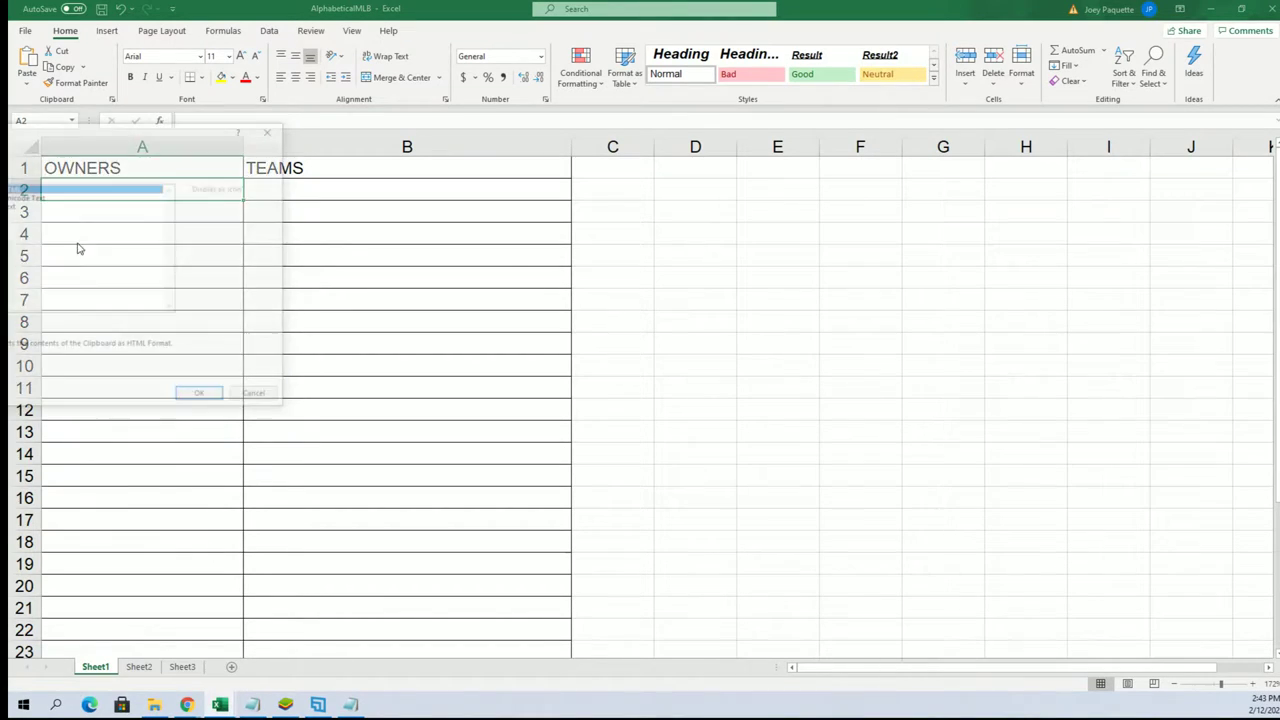
{"action": "left_click", "coordinate": [10, 206]}
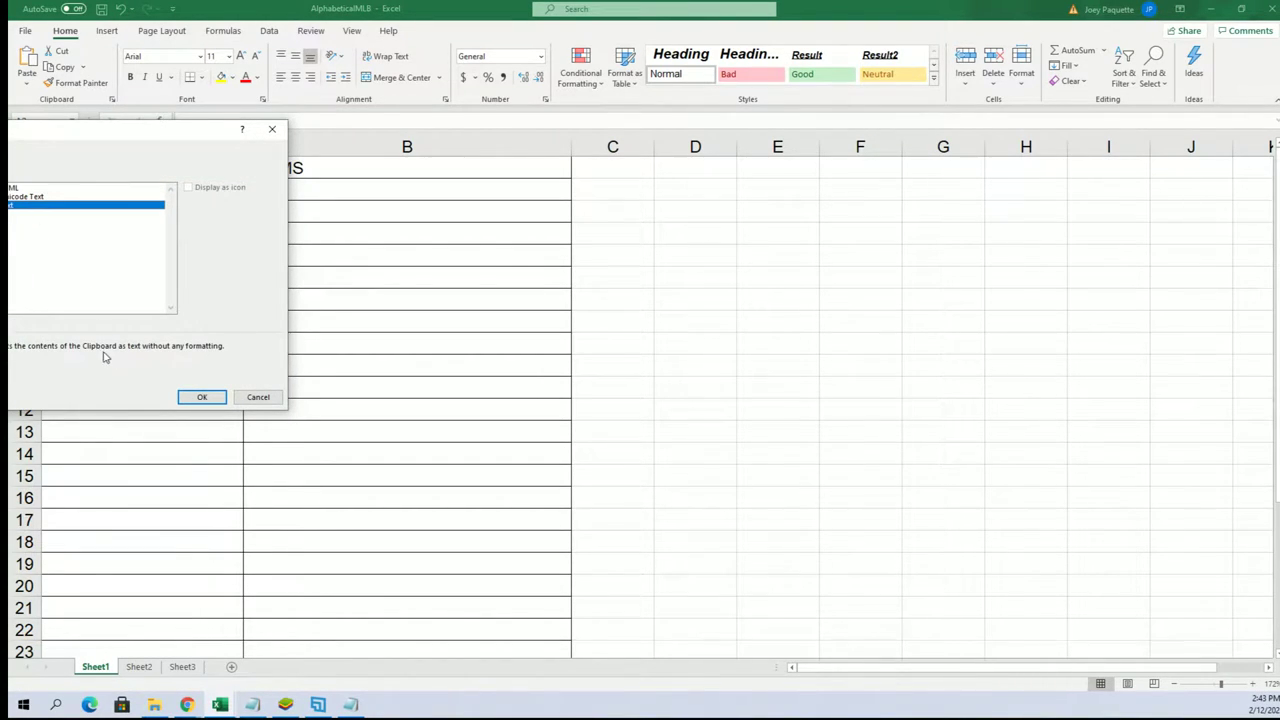
{"action": "left_click", "coordinate": [200, 398]}
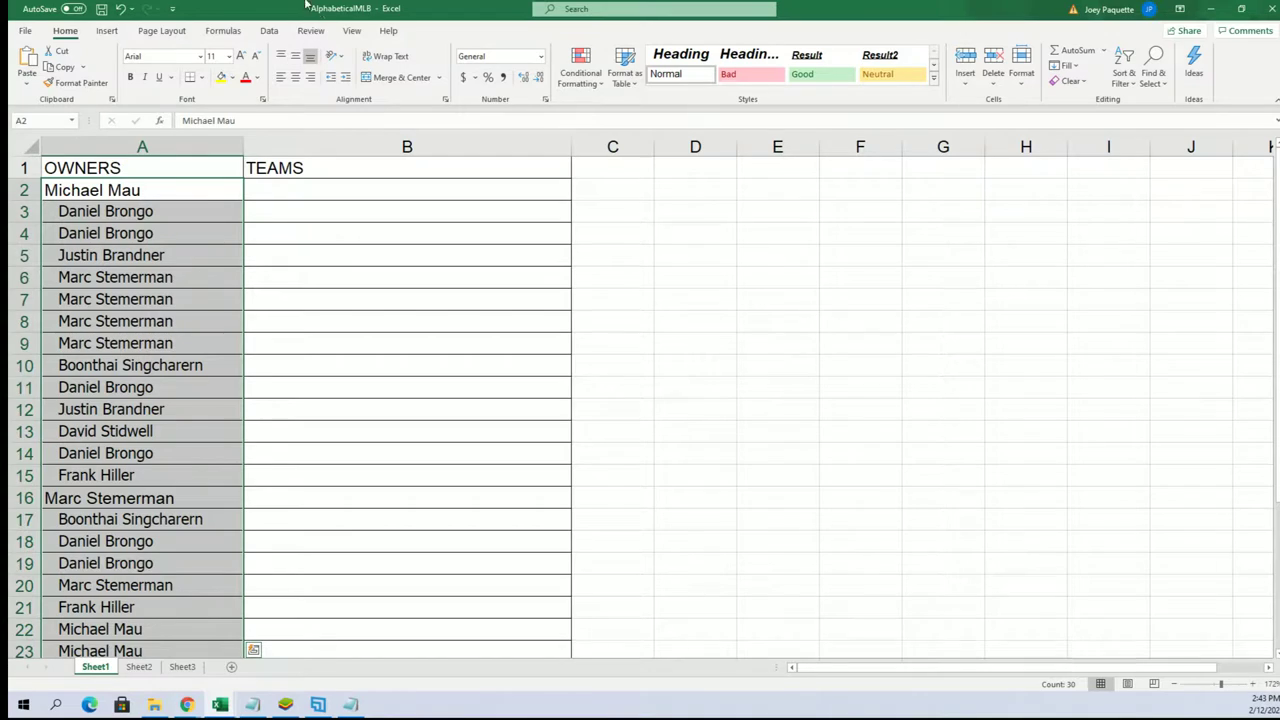
{"action": "mouse_move", "coordinate": [270, 12]}
{"action": "left_mouse_down"}
{"action": "mouse_move", "coordinate": [613, 46]}
{"action": "mouse_move", "coordinate": [612, 10]}
{"action": "left_mouse_up"}
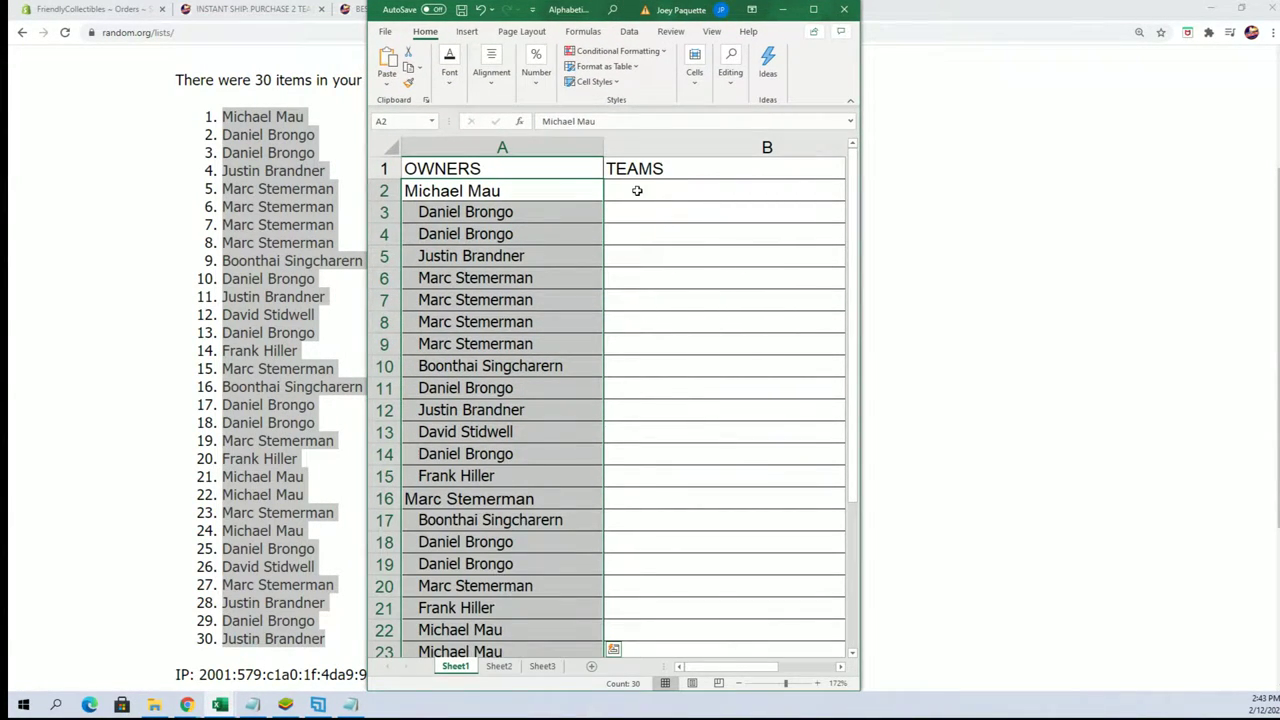
- Open a fresh List Randomizer form and enlarge the notes window beside it
{"action": "left_click", "coordinate": [143, 143]}
{"action": "scroll", "coordinate": [143, 143], "scroll_direction": "up", "scroll_amount": 3}
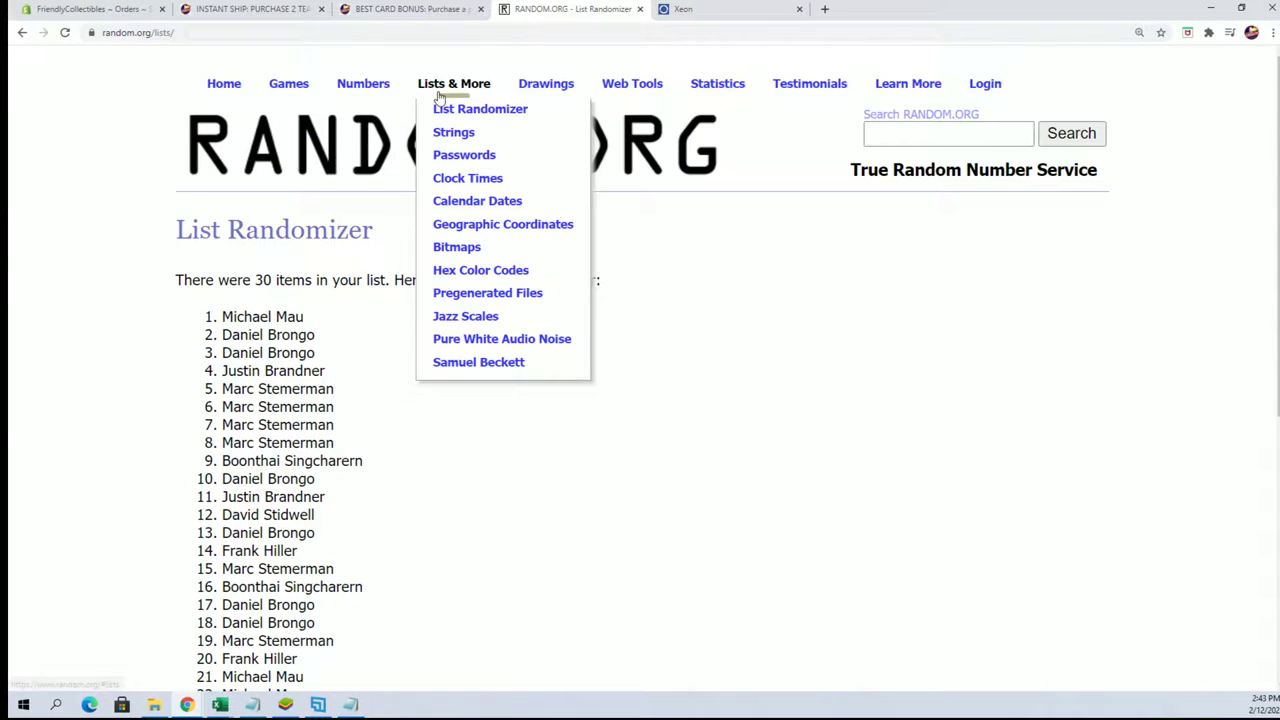
{"action": "left_click", "coordinate": [440, 100]}
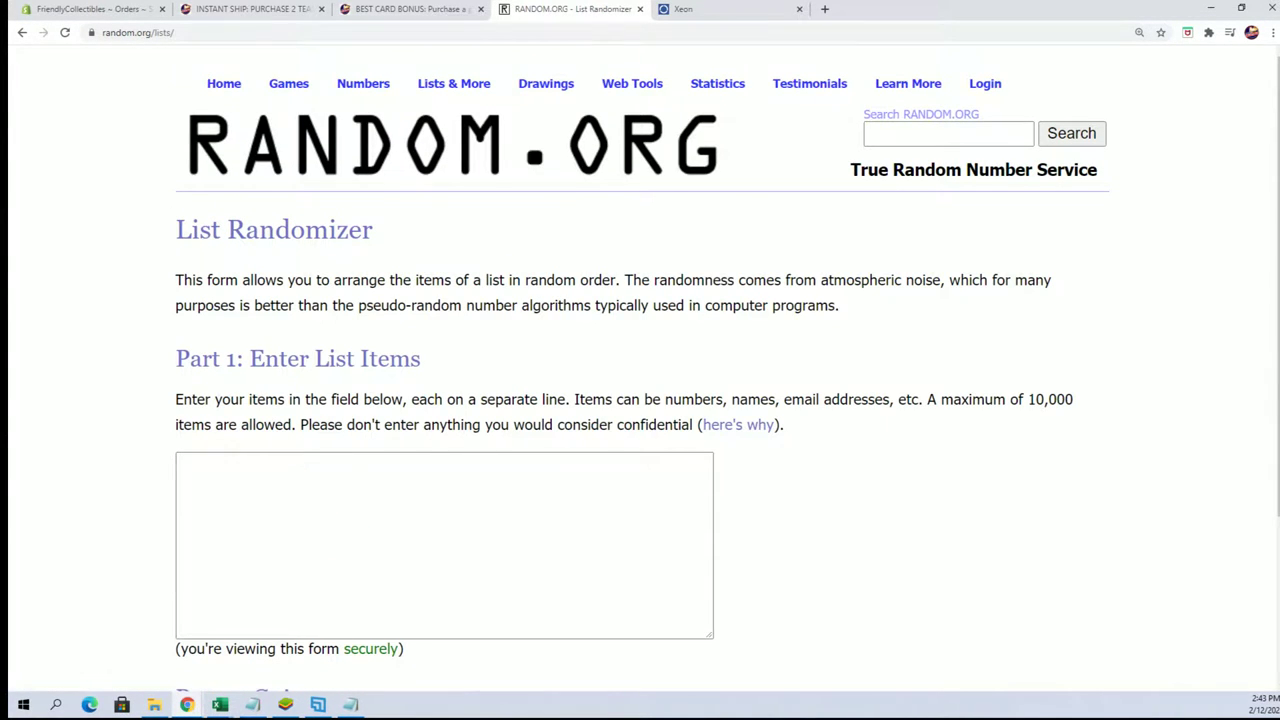
{"action": "key", "text": "alt+Tab"}
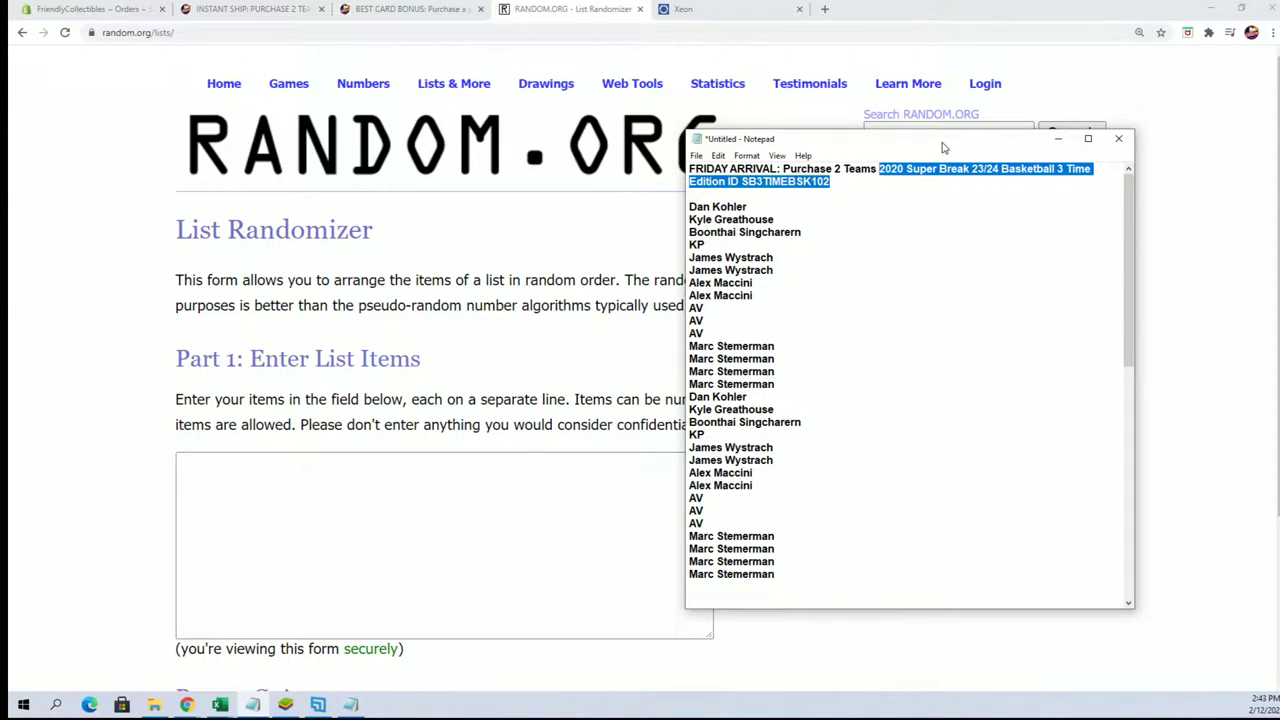
{"action": "left_click", "coordinate": [1057, 138]}
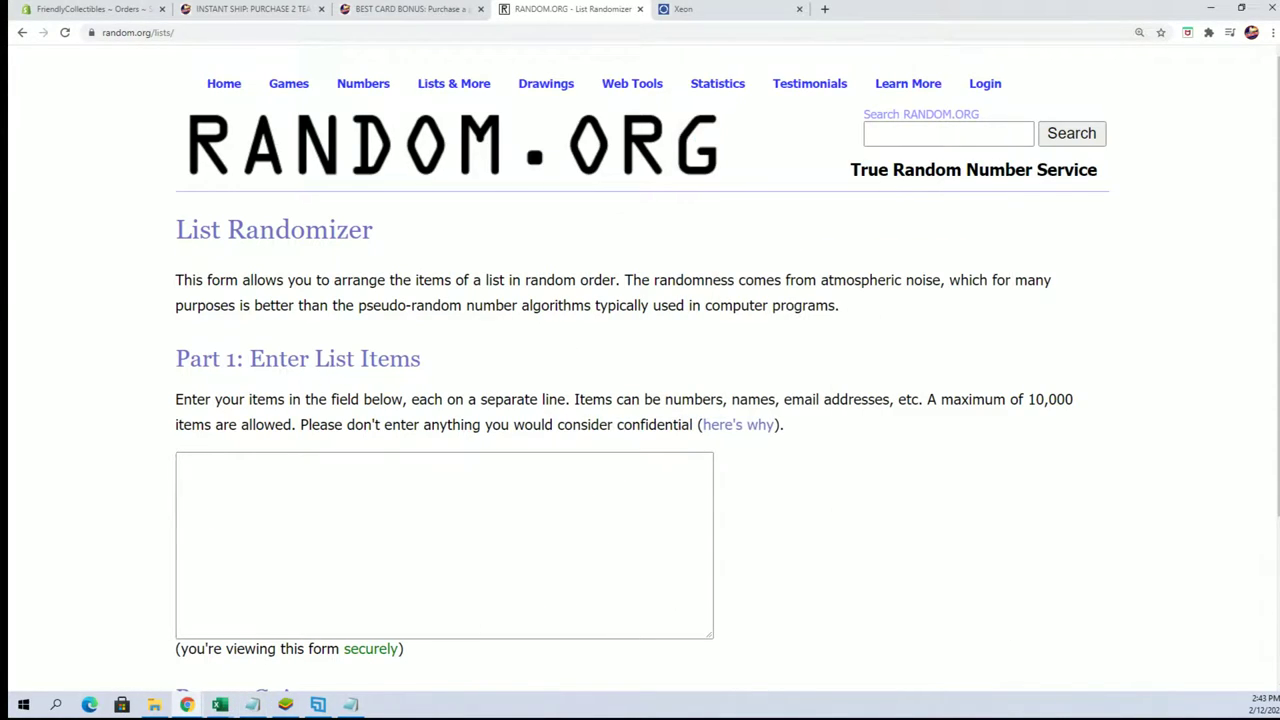
{"action": "key", "text": "alt+Tab"}
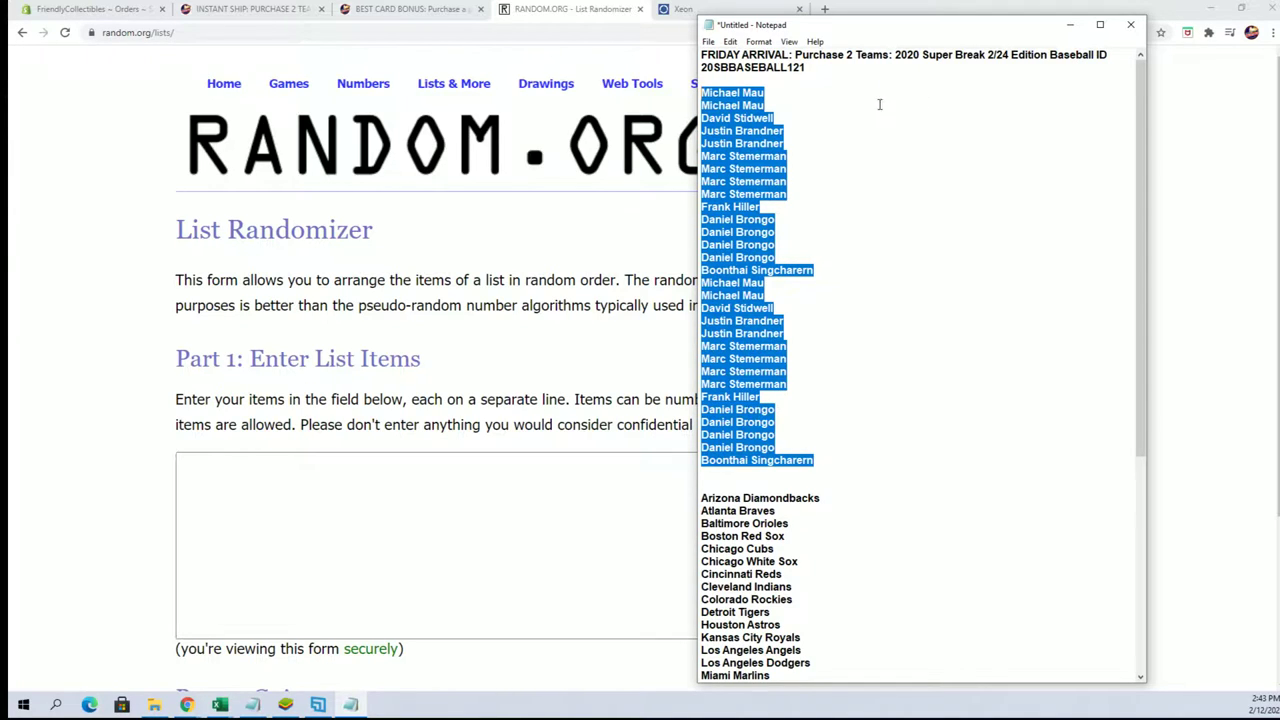
{"action": "left_click_drag", "start_coordinate": [890, 17], "coordinate": [890, 0]}
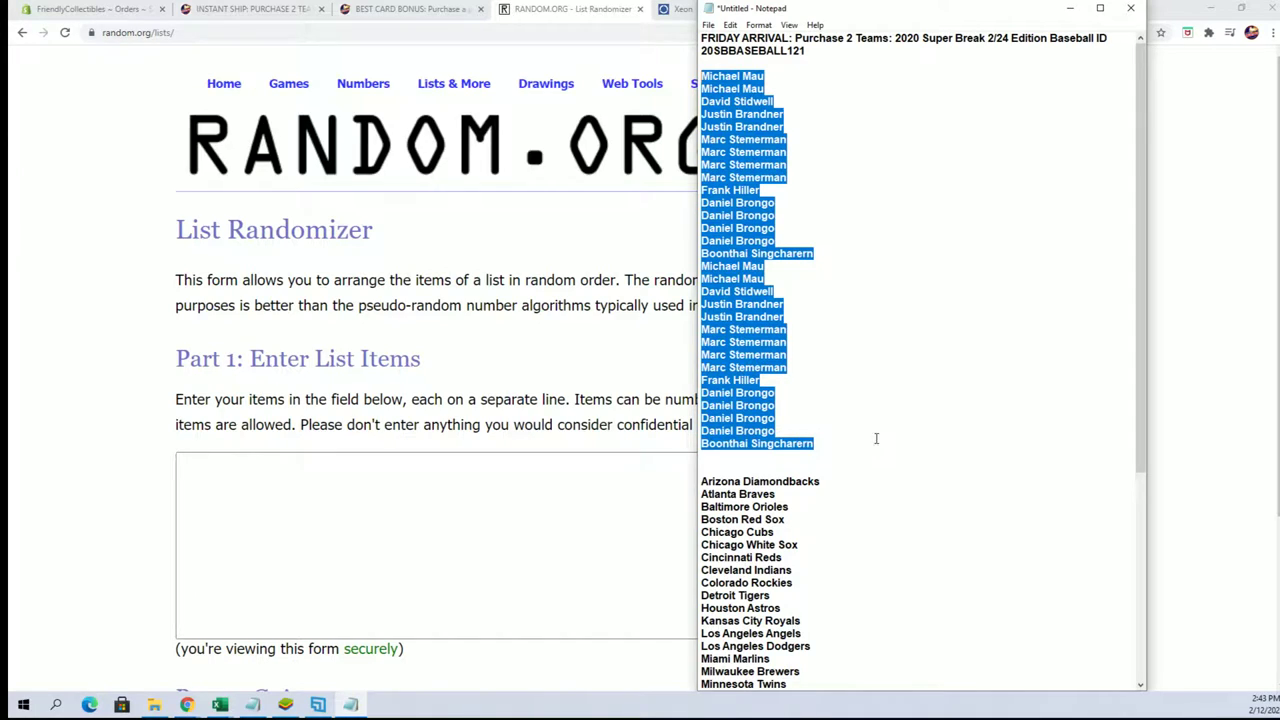
{"action": "scroll", "coordinate": [892, 459], "scroll_direction": "down", "scroll_amount": 5}
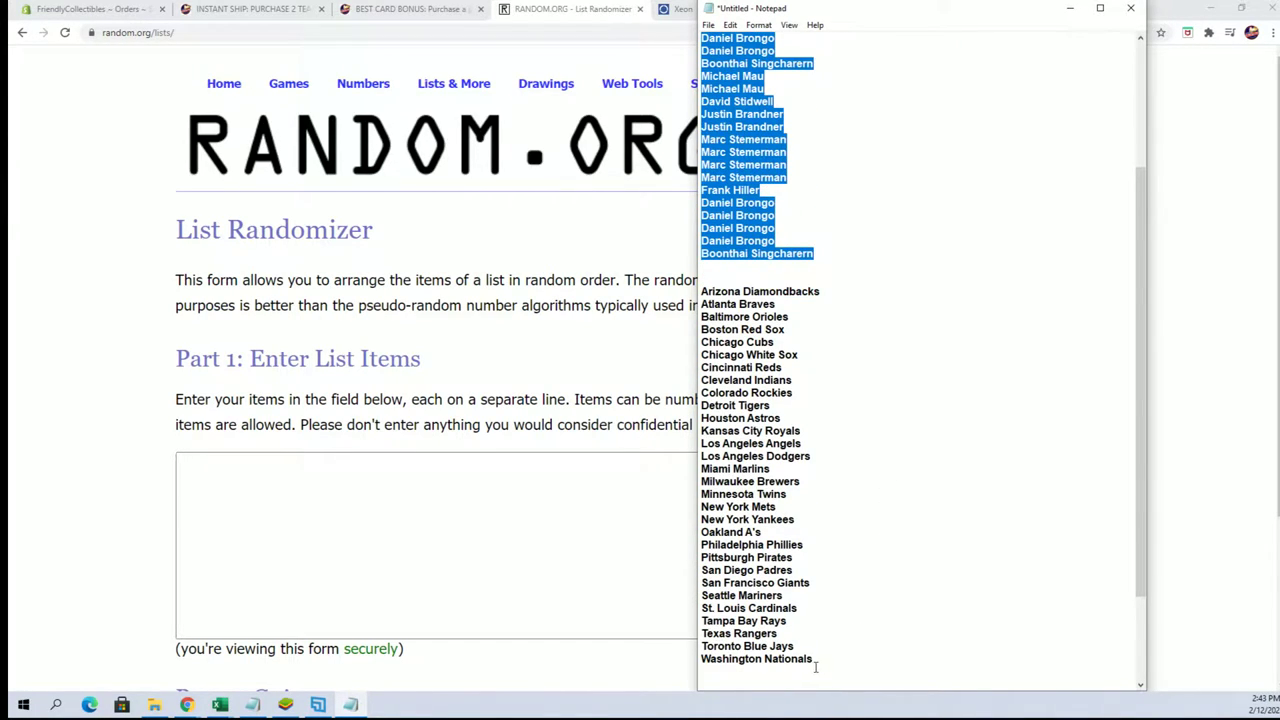
- Copy the whole MLB team list from the notes into the randomizer's item field
{"action": "left_click_drag", "start_coordinate": [816, 660], "coordinate": [690, 297]}
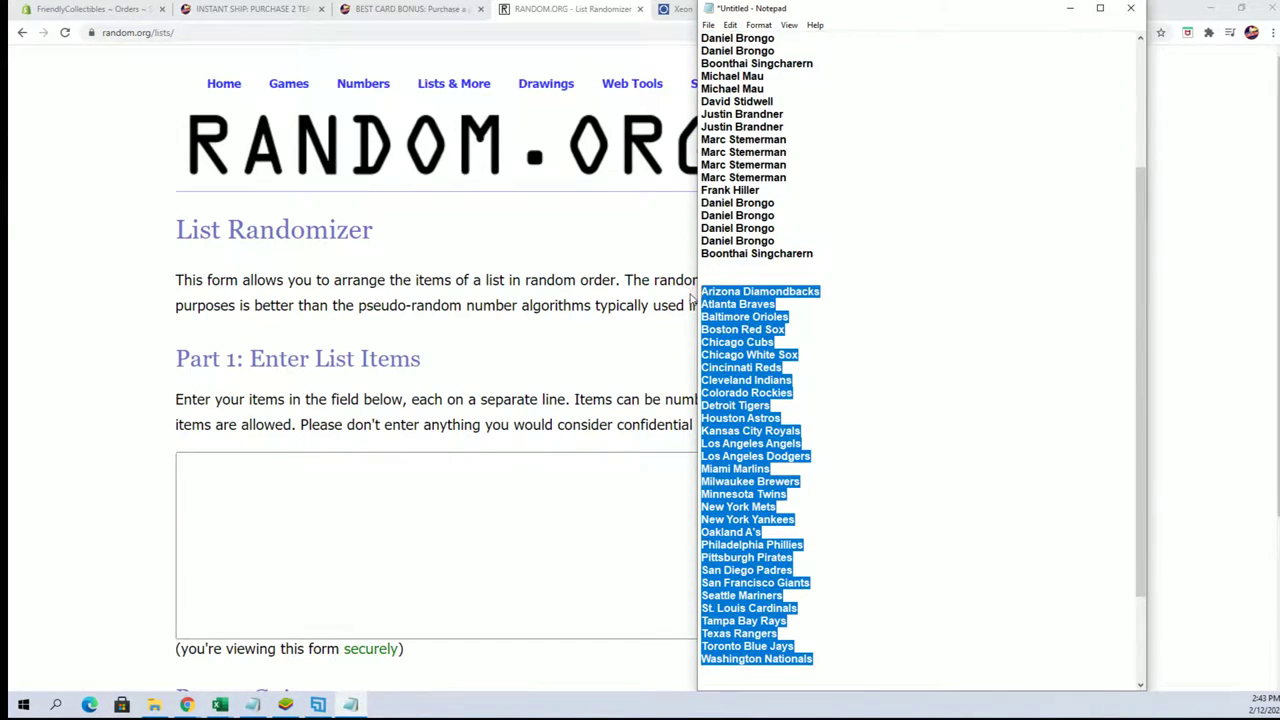
{"action": "right_click", "coordinate": [750, 313]}
{"action": "left_click", "coordinate": [788, 358]}
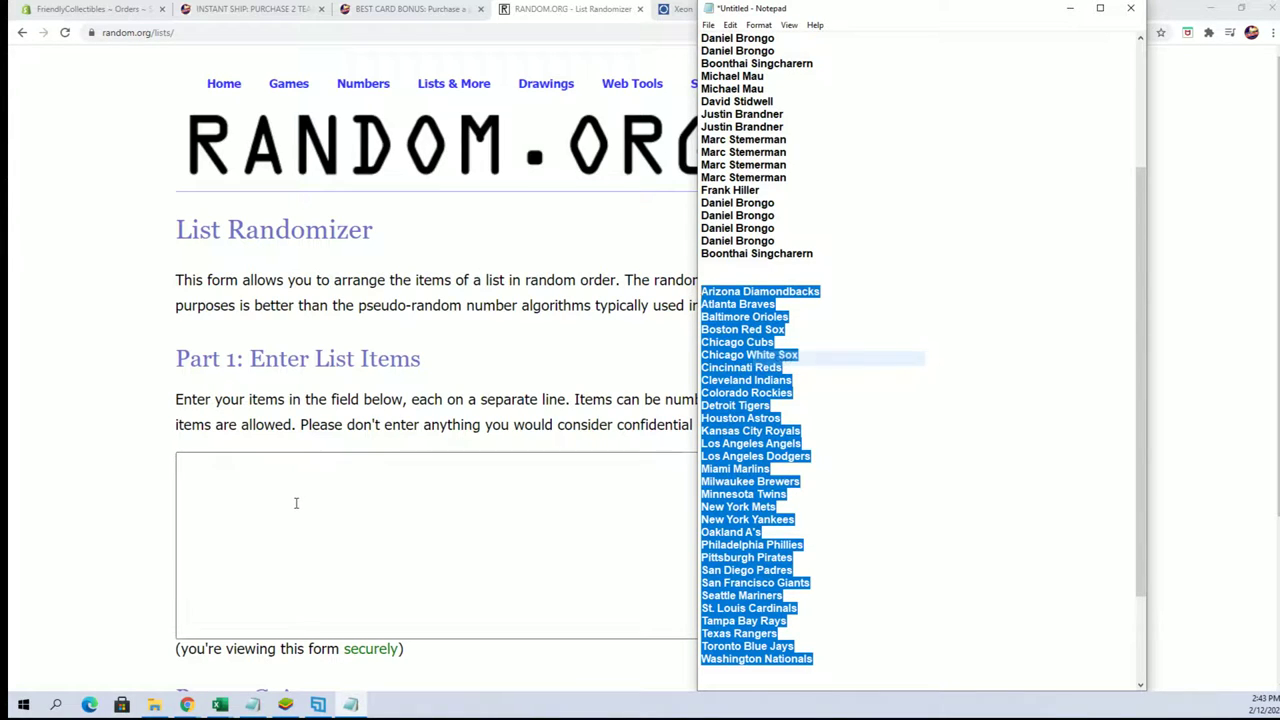
{"action": "left_click", "coordinate": [229, 475]}
{"action": "right_click", "coordinate": [232, 474]}
- Paste the team list and randomize it until it reaches the seventh shuffle
{"action": "left_click", "coordinate": [243, 571]}
{"action": "scroll", "coordinate": [843, 534], "scroll_direction": "down", "scroll_amount": 2}
{"action": "left_click", "coordinate": [224, 550]}
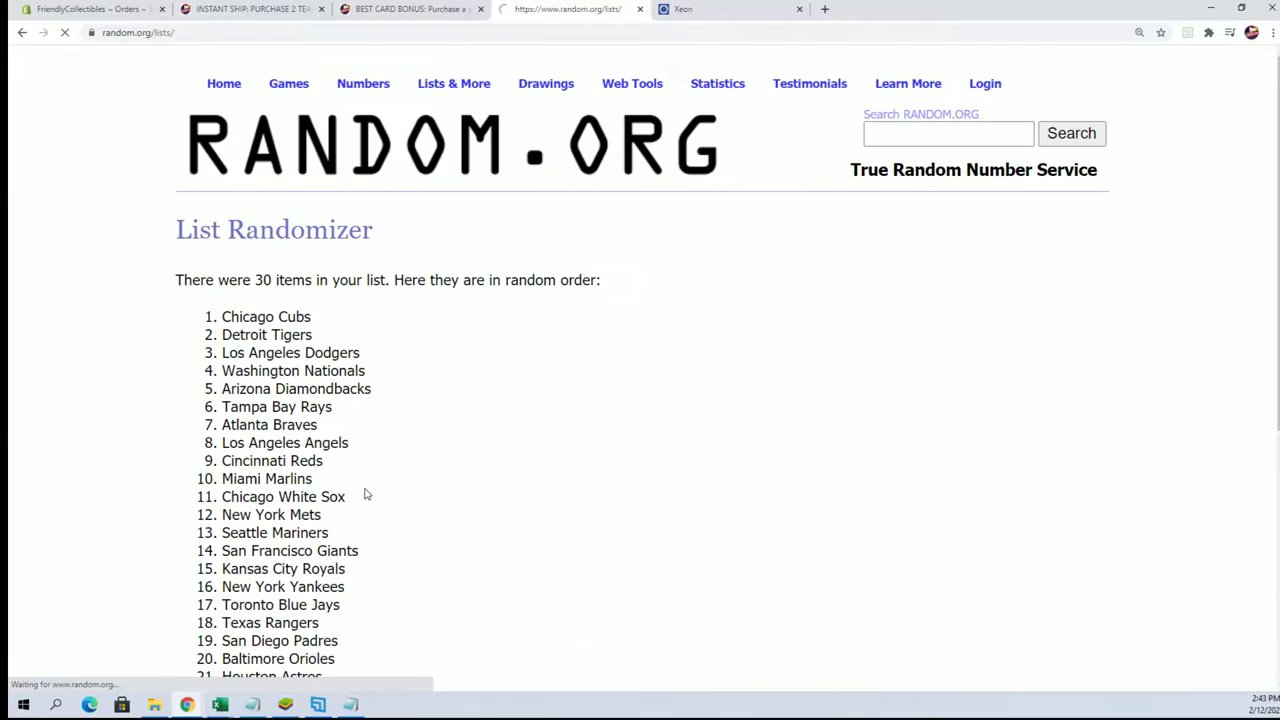
{"action": "scroll", "coordinate": [300, 500], "scroll_direction": "down", "scroll_amount": 5}
{"action": "left_click", "coordinate": [207, 550]}
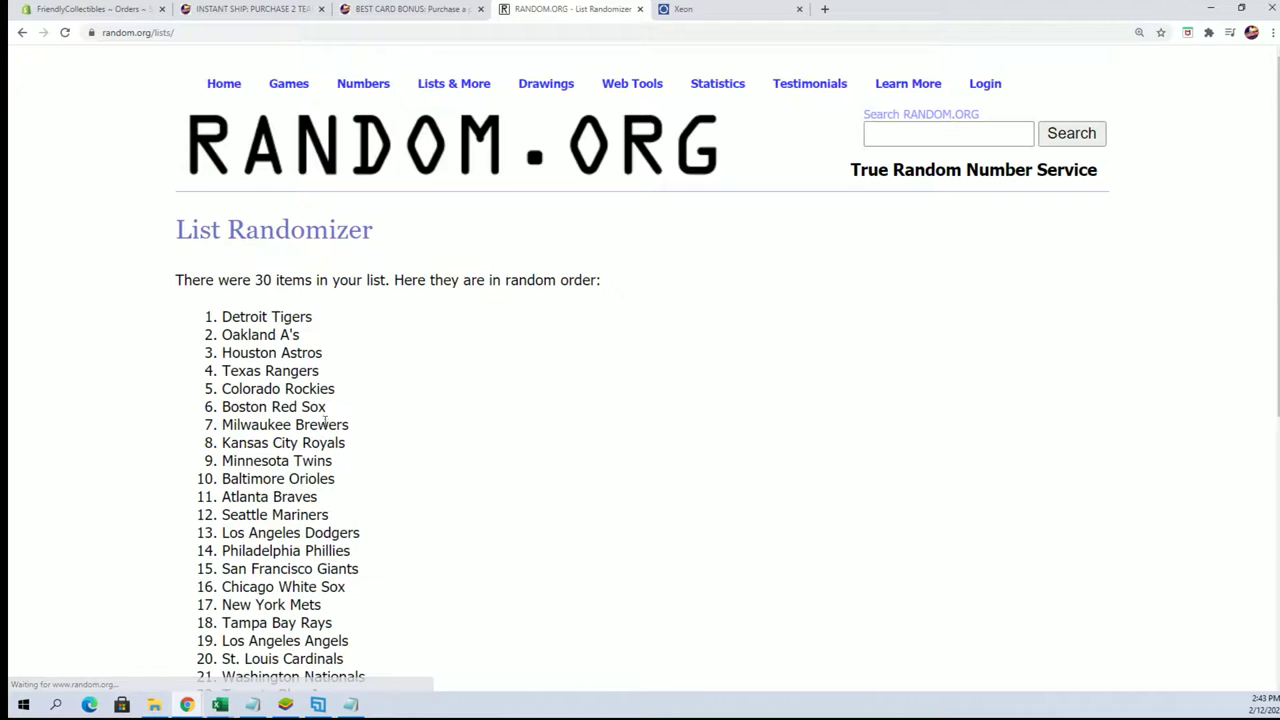
{"action": "scroll", "coordinate": [207, 555], "scroll_direction": "down", "scroll_amount": 5}
{"action": "left_click", "coordinate": [207, 556]}
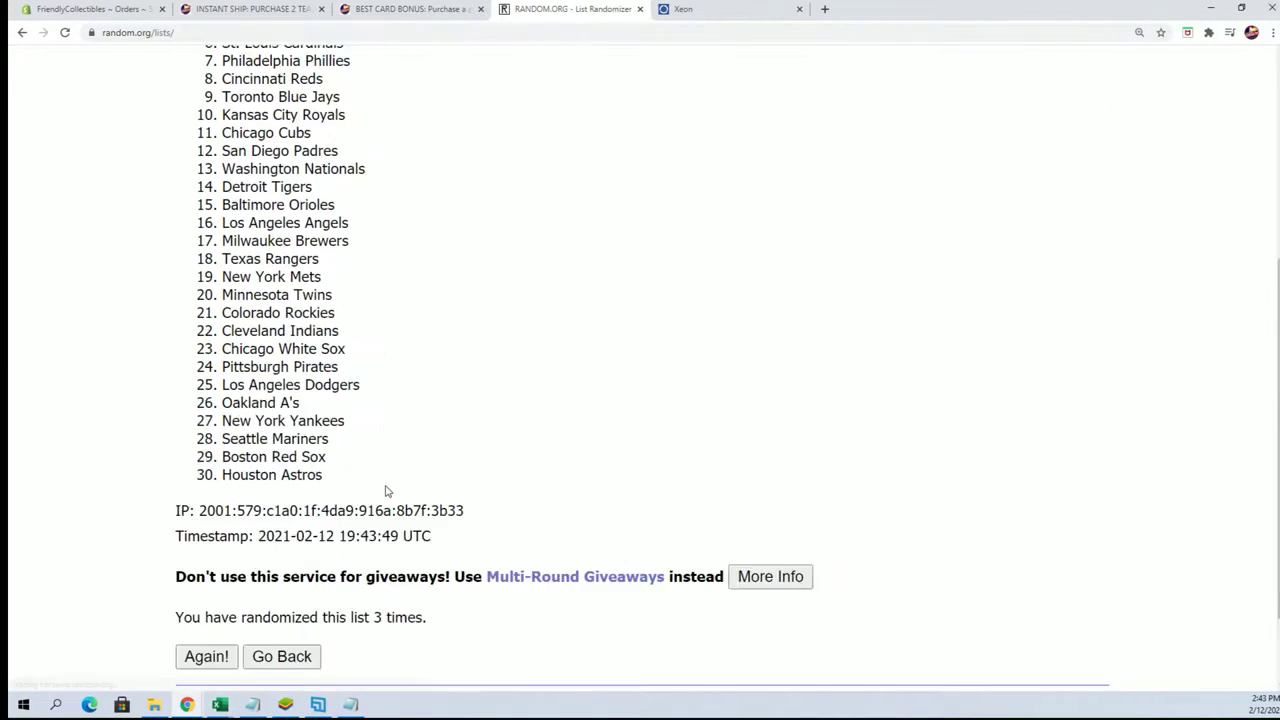
{"action": "scroll", "coordinate": [380, 490], "scroll_direction": "down", "scroll_amount": 3}
{"action": "scroll", "coordinate": [430, 440], "scroll_direction": "down", "scroll_amount": 5}
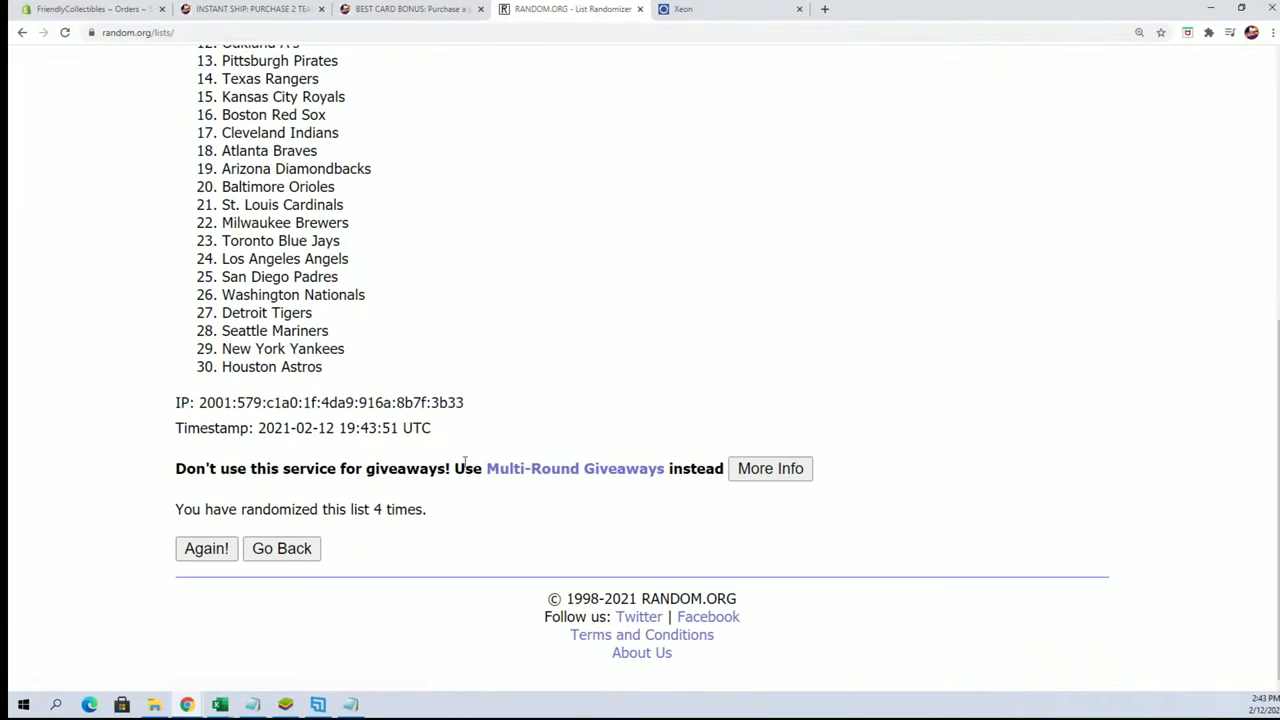
{"action": "left_click", "coordinate": [205, 547]}
{"action": "scroll", "coordinate": [534, 426], "scroll_direction": "down", "scroll_amount": 3}
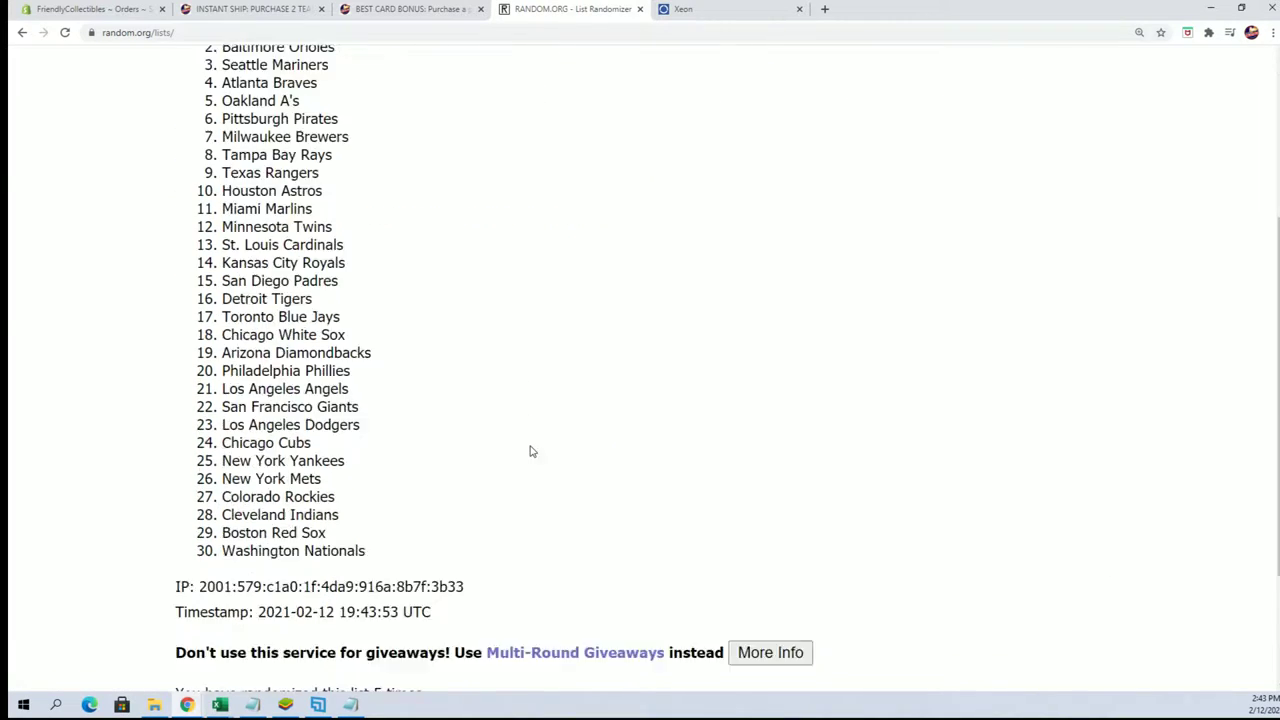
{"action": "scroll", "coordinate": [529, 449], "scroll_direction": "down", "scroll_amount": 2}
{"action": "left_click", "coordinate": [206, 549]}
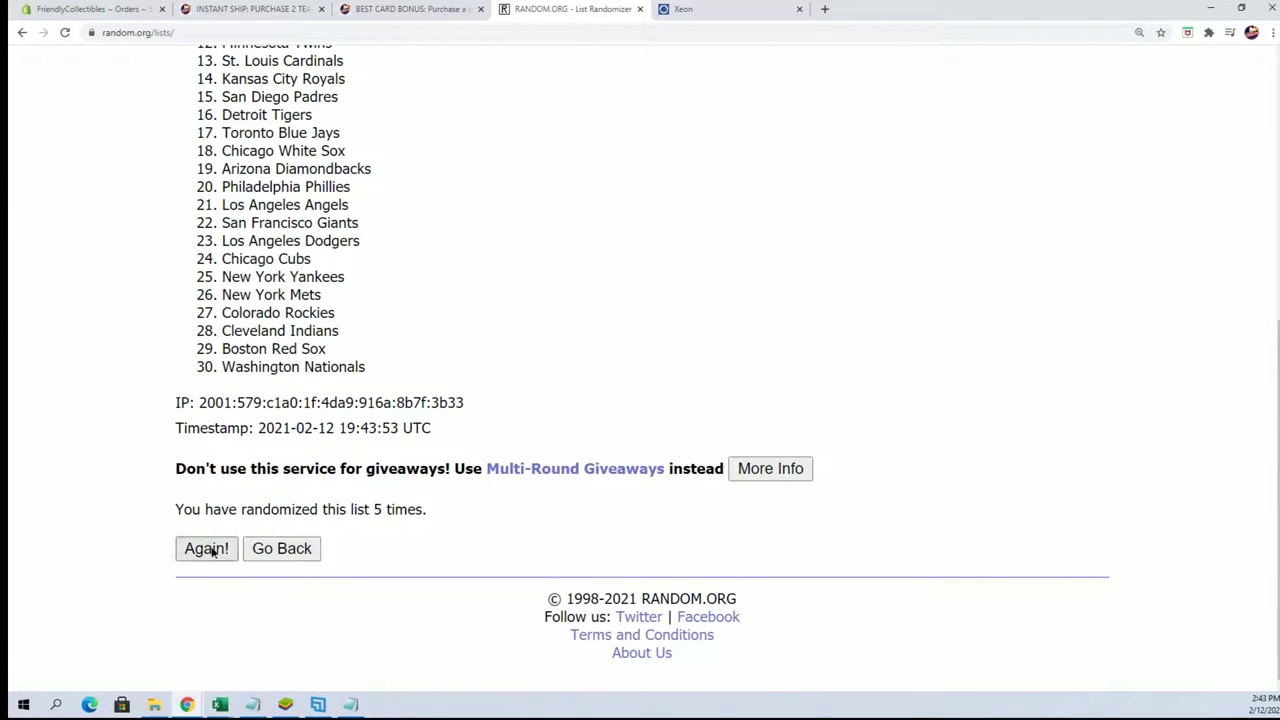
{"action": "scroll", "coordinate": [467, 500], "scroll_direction": "down", "scroll_amount": 5}
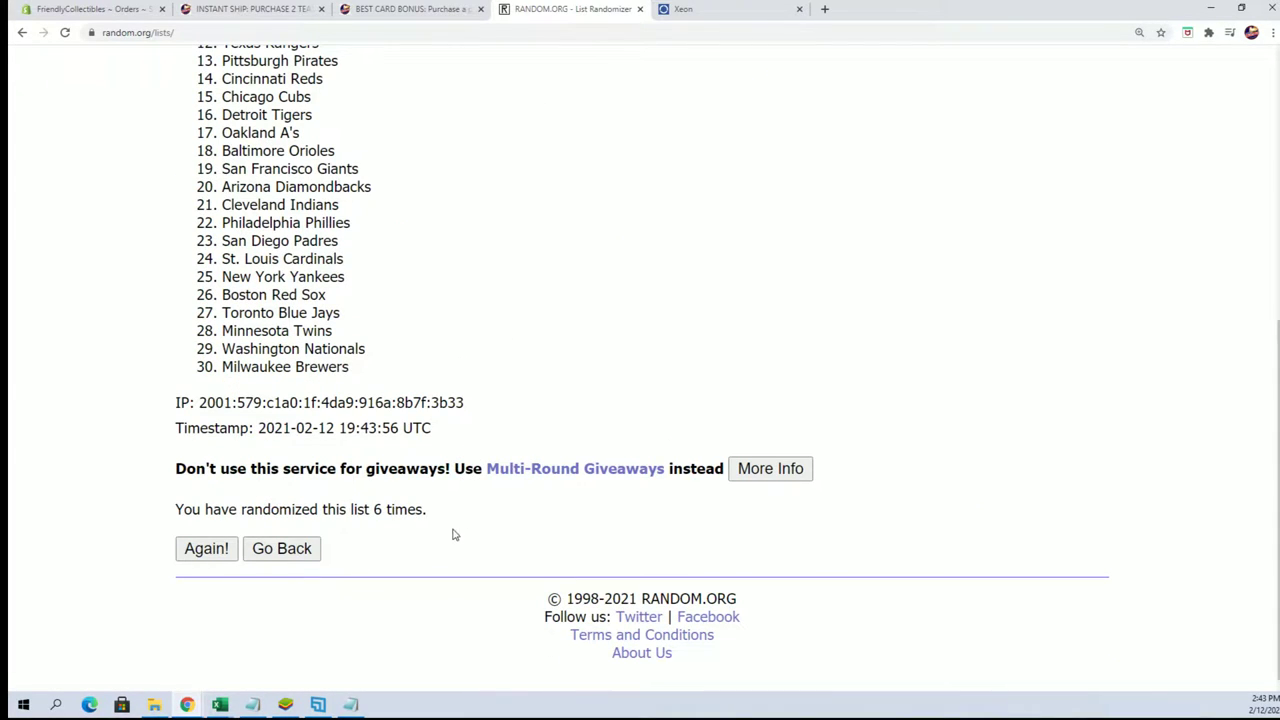
{"action": "left_click", "coordinate": [206, 548]}
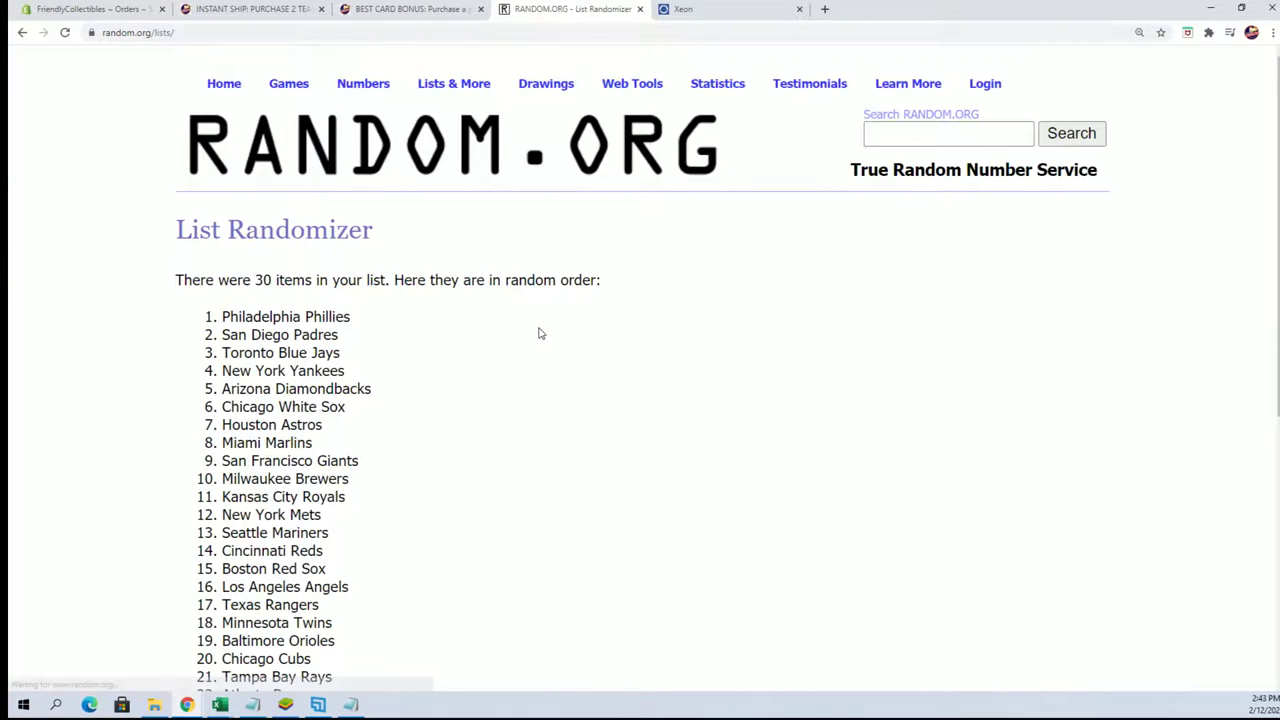
{"action": "scroll", "coordinate": [287, 237], "scroll_direction": "down", "scroll_amount": 2}
{"action": "left_click_drag", "start_coordinate": [216, 184], "coordinate": [389, 497]}
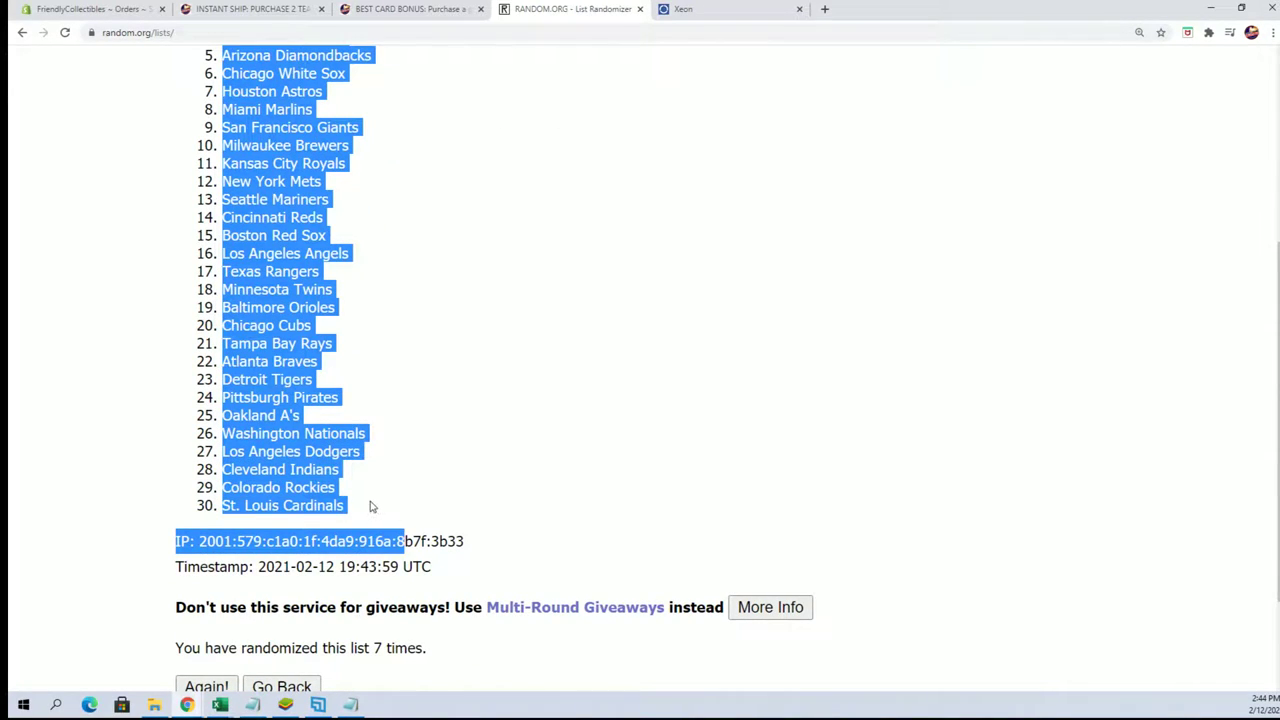
- Copy the 30 shuffled team names and switch back to the Excel spreadsheet
{"action": "left_click", "coordinate": [384, 396]}
{"action": "scroll", "coordinate": [354, 306], "scroll_direction": "up", "scroll_amount": 1}
{"action": "scroll", "coordinate": [240, 196], "scroll_direction": "up", "scroll_amount": 2}
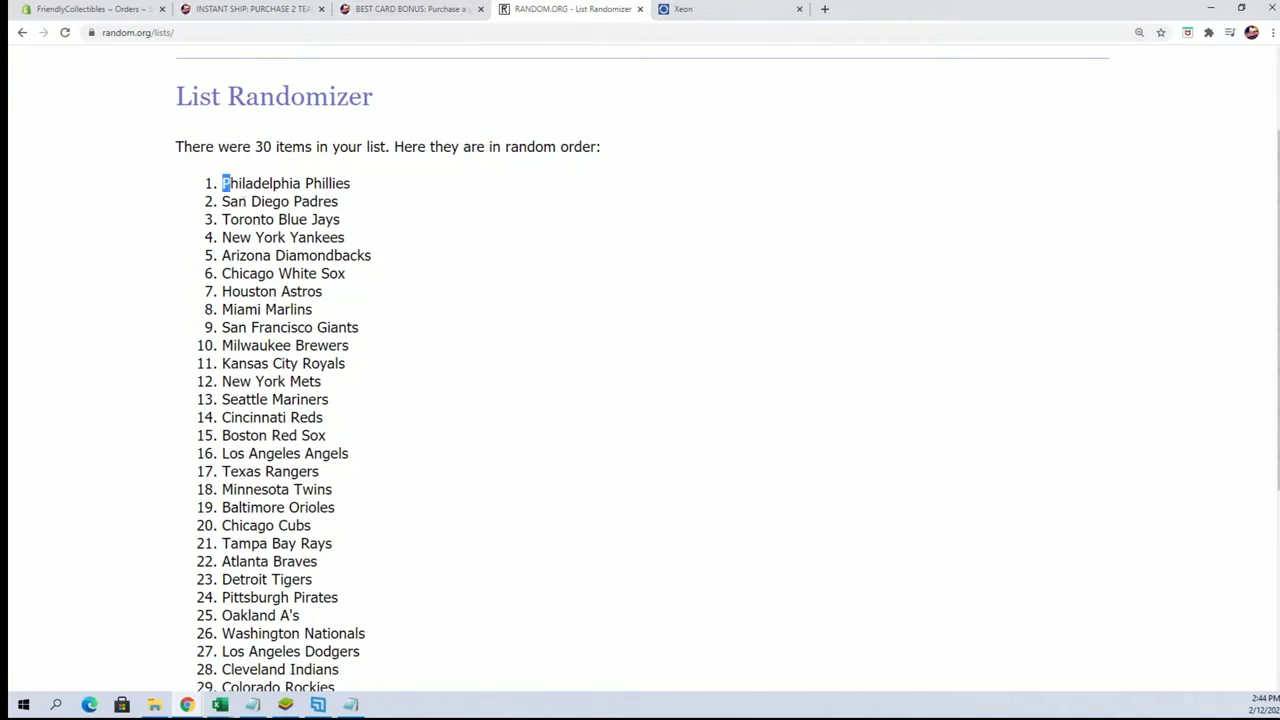
{"action": "left_click_drag", "start_coordinate": [222, 183], "coordinate": [410, 571]}
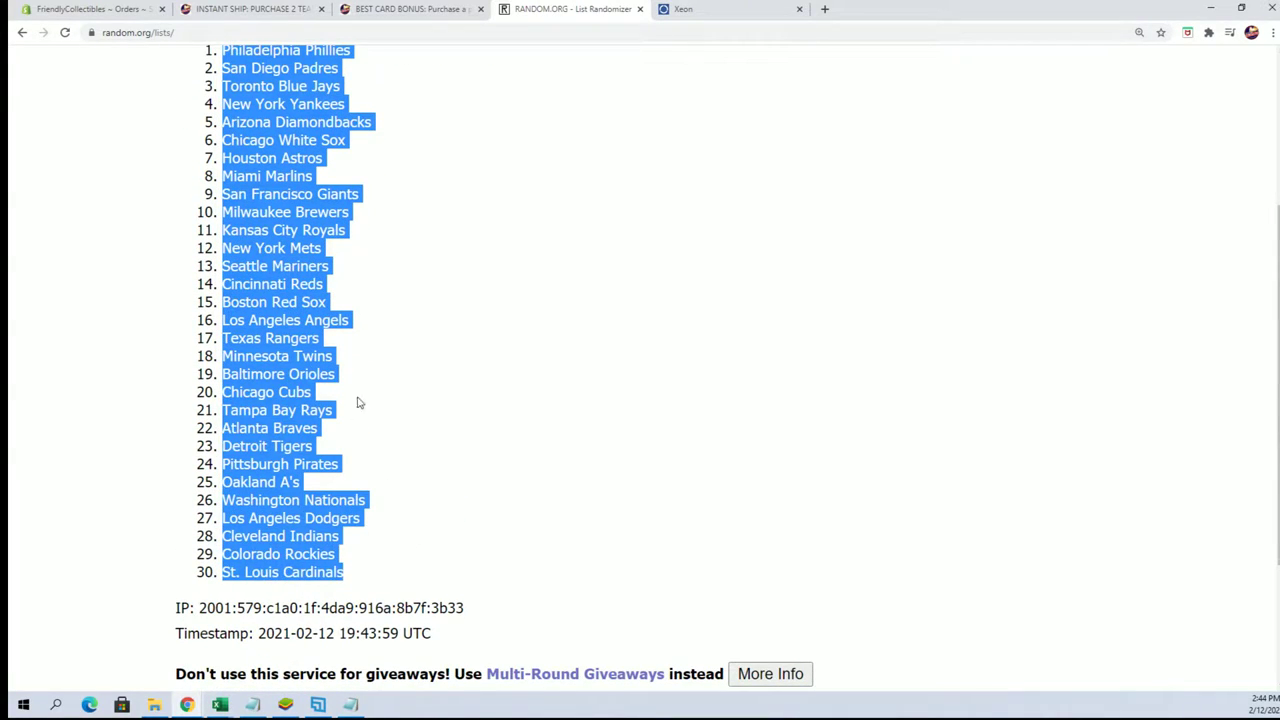
{"action": "right_click", "coordinate": [259, 192]}
{"action": "left_click", "coordinate": [300, 196]}
{"action": "scroll", "coordinate": [490, 376], "scroll_direction": "up", "scroll_amount": 1}
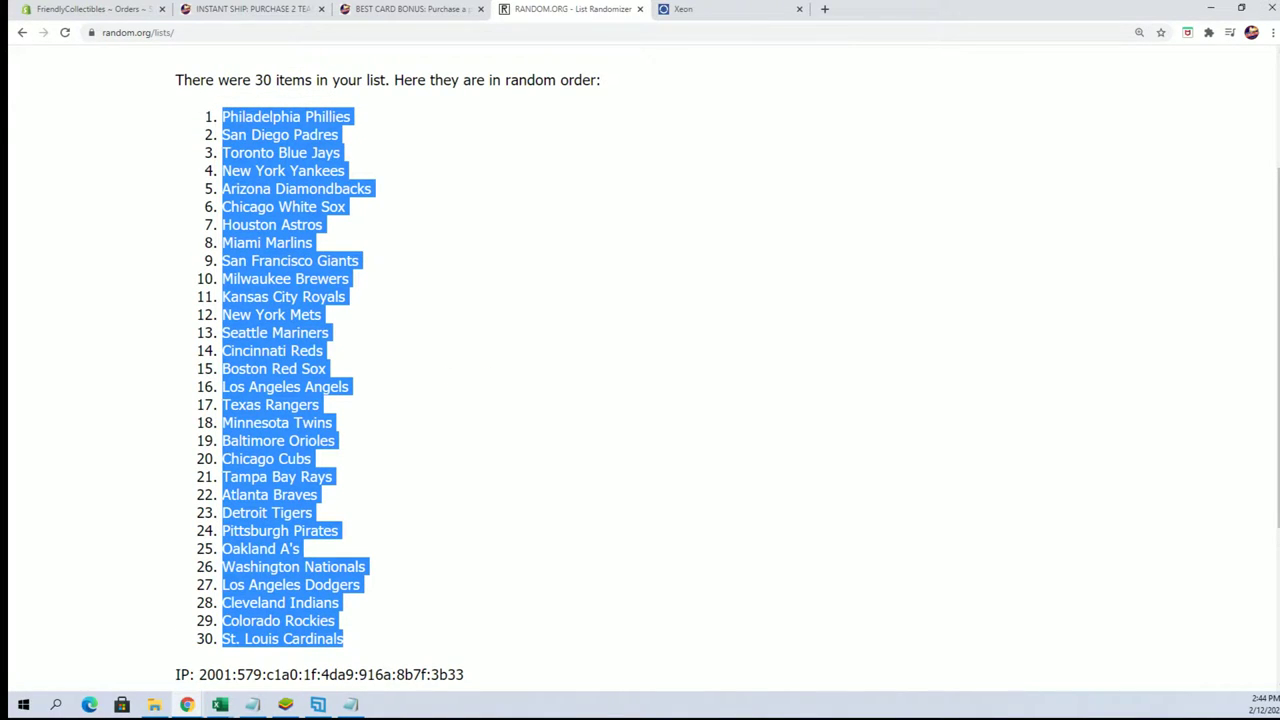
{"action": "key", "text": "alt+Tab"}
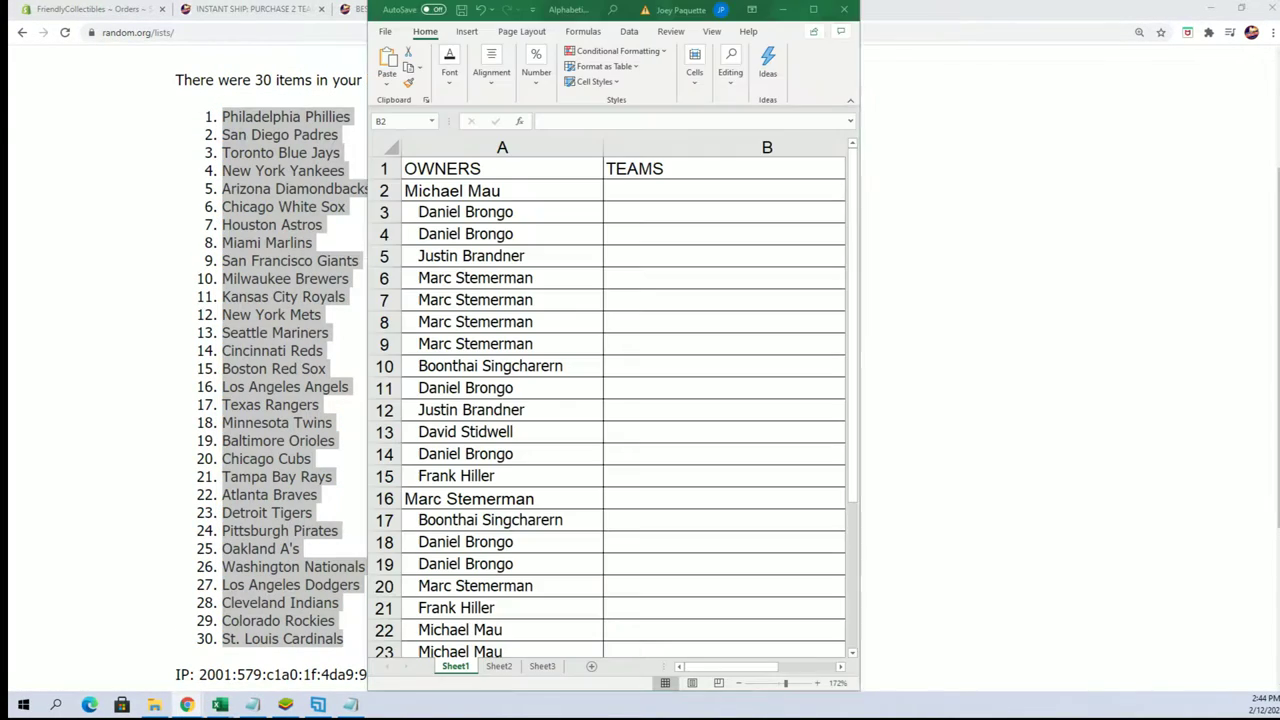